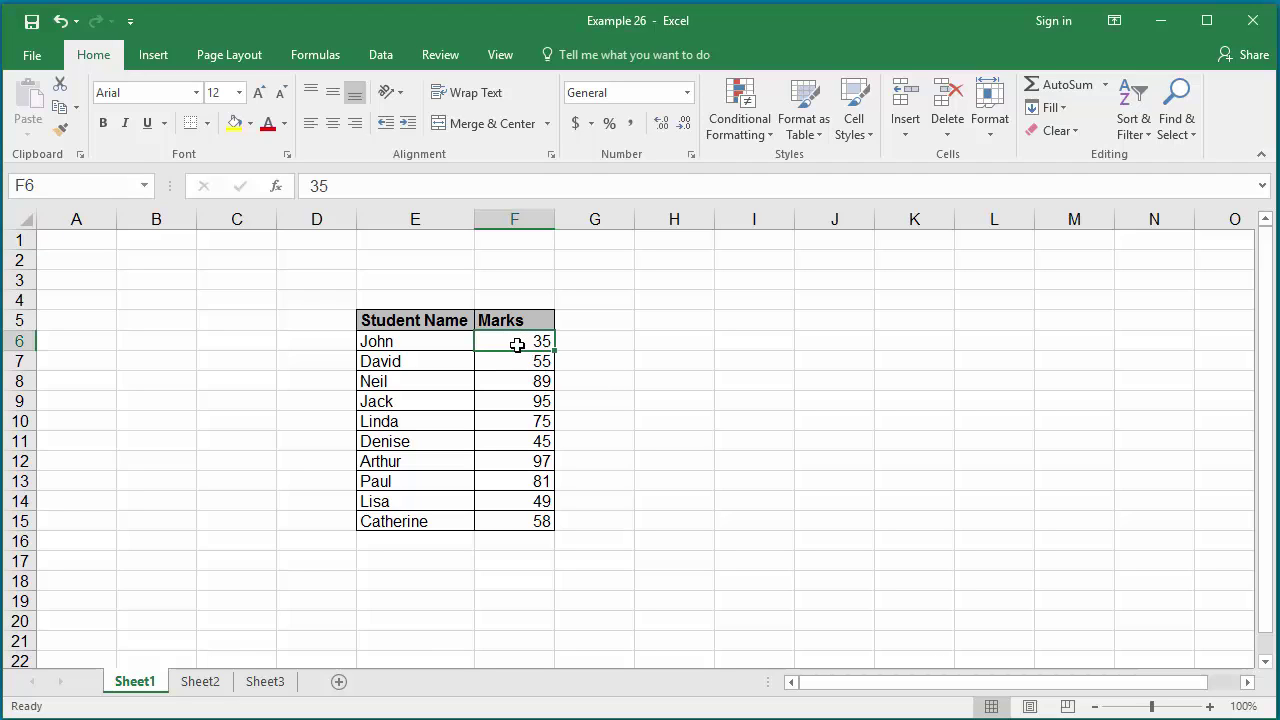
Highlight marks greater than 90 in F6:F15 using Green Fill with Dark Green Text.
{"action": "left_click_drag", "start_coordinate": [516, 341], "coordinate": [541, 520]}
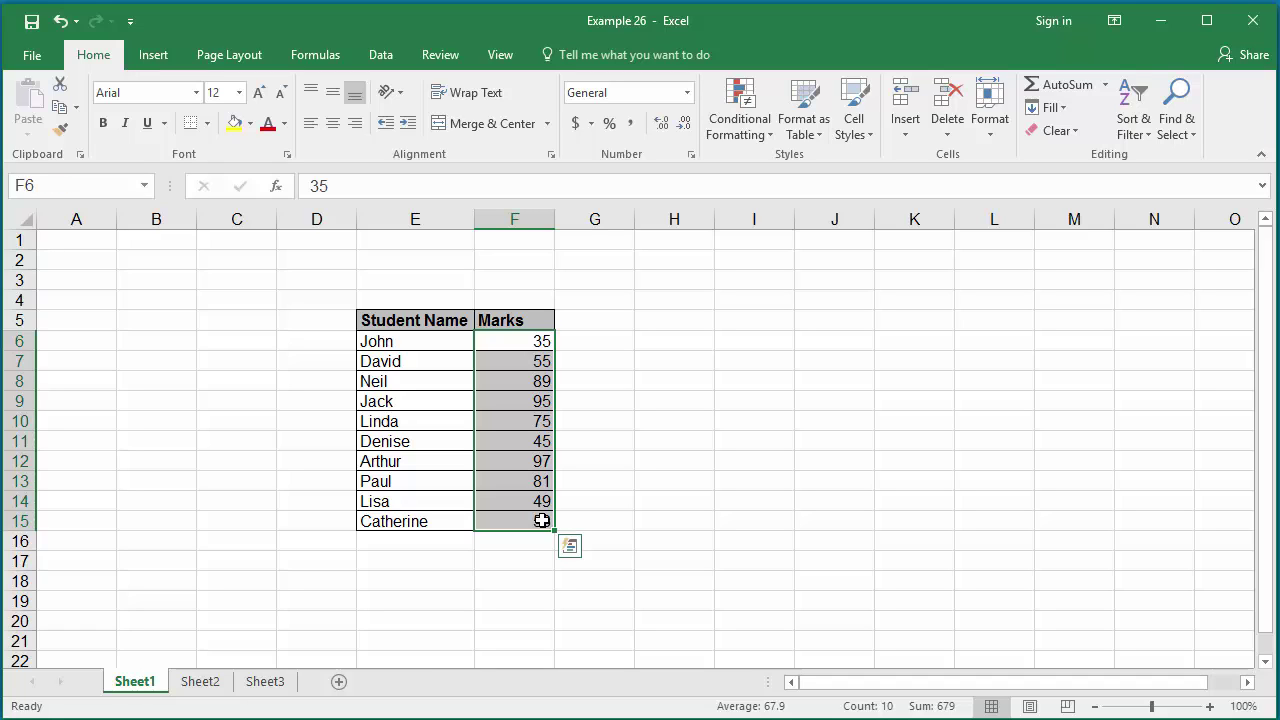
{"action": "left_click", "coordinate": [737, 122]}
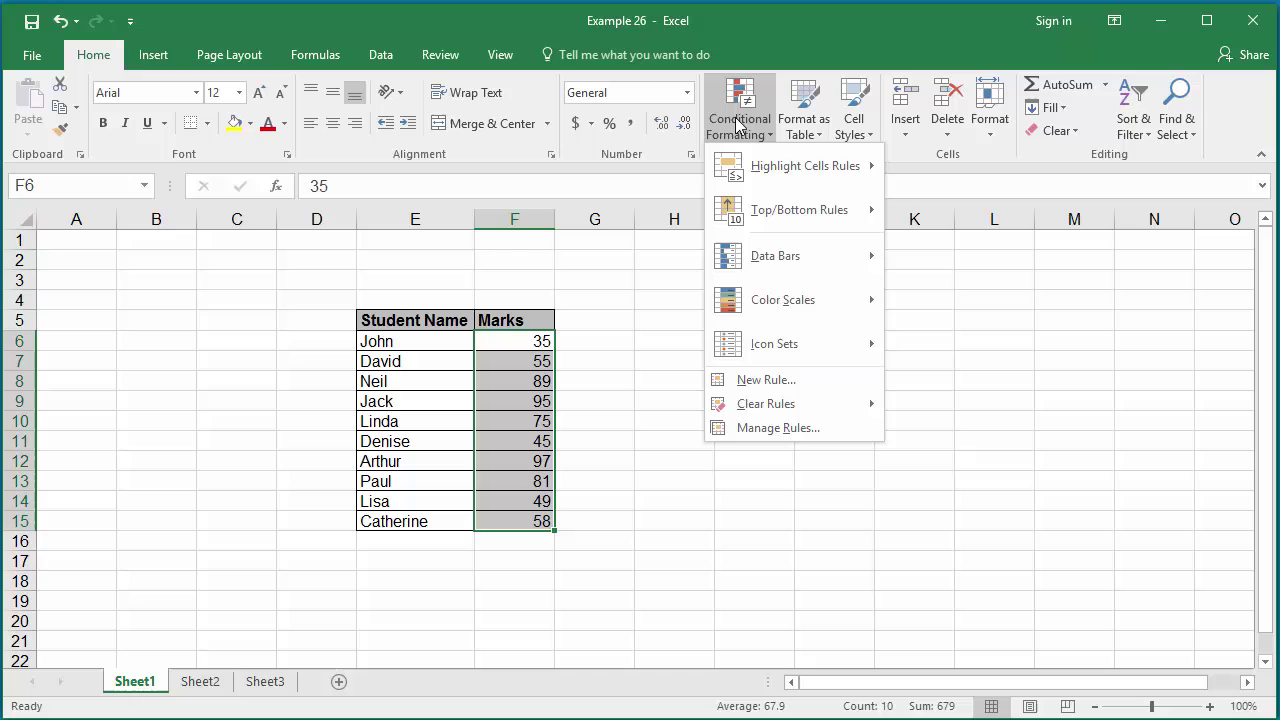
{"action": "mouse_move", "coordinate": [808, 180]}
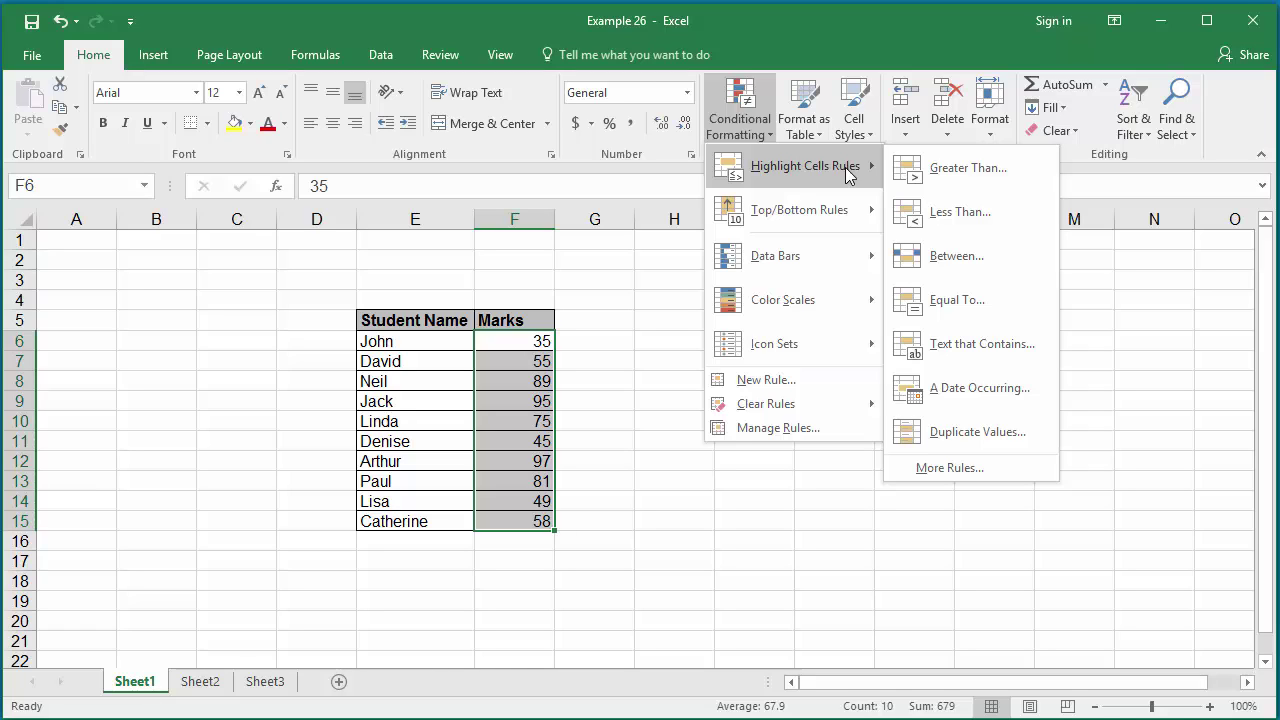
{"action": "left_click", "coordinate": [969, 174]}
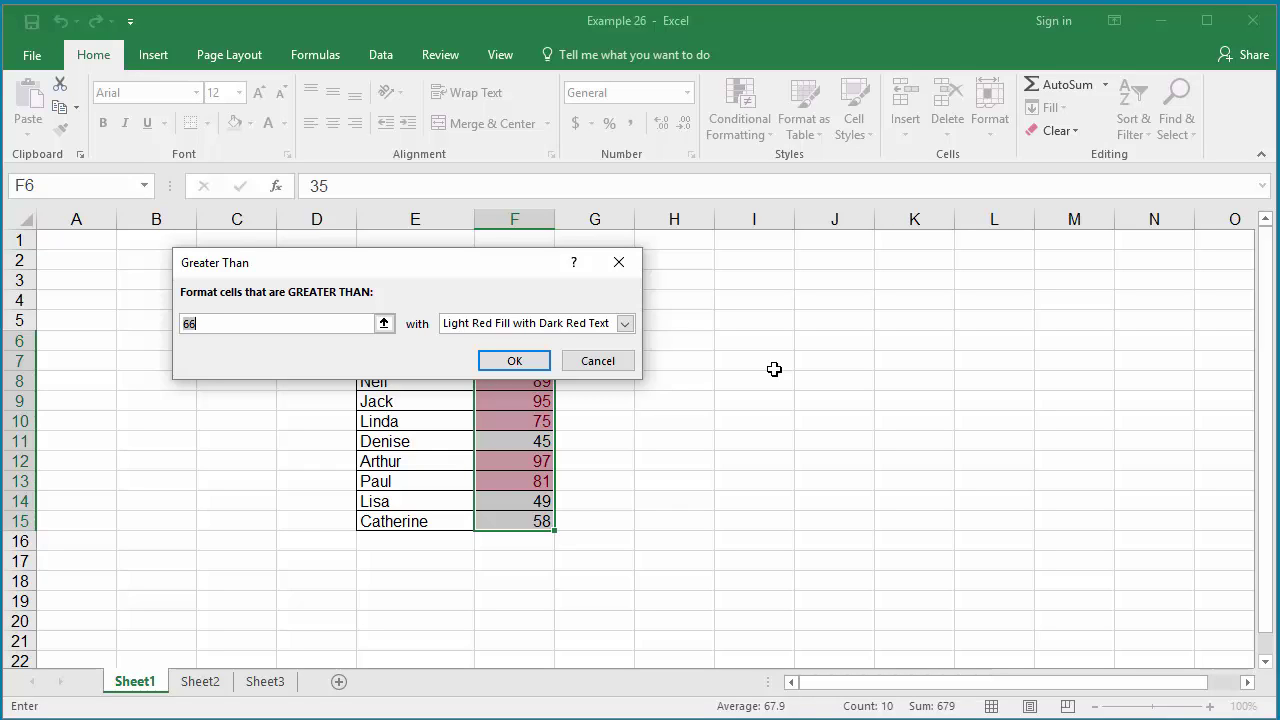
{"action": "type", "text": "90"}
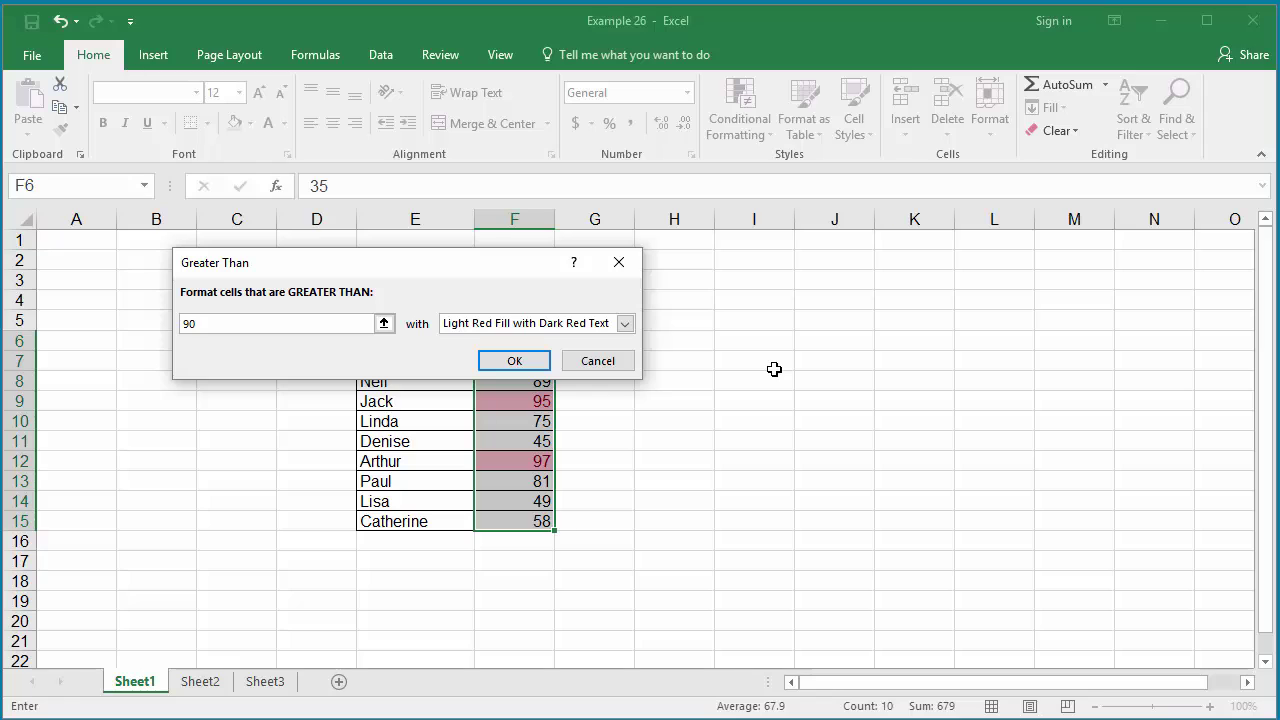
{"action": "left_click", "coordinate": [624, 324]}
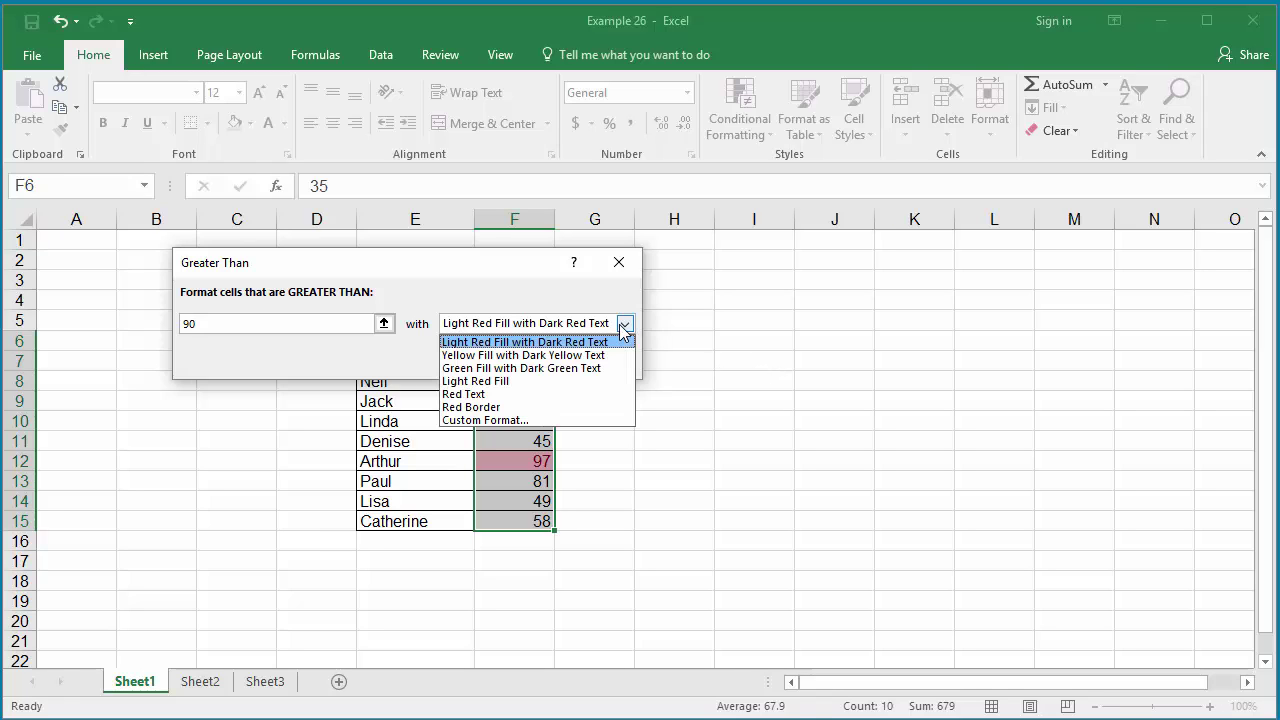
{"action": "left_click", "coordinate": [572, 368]}
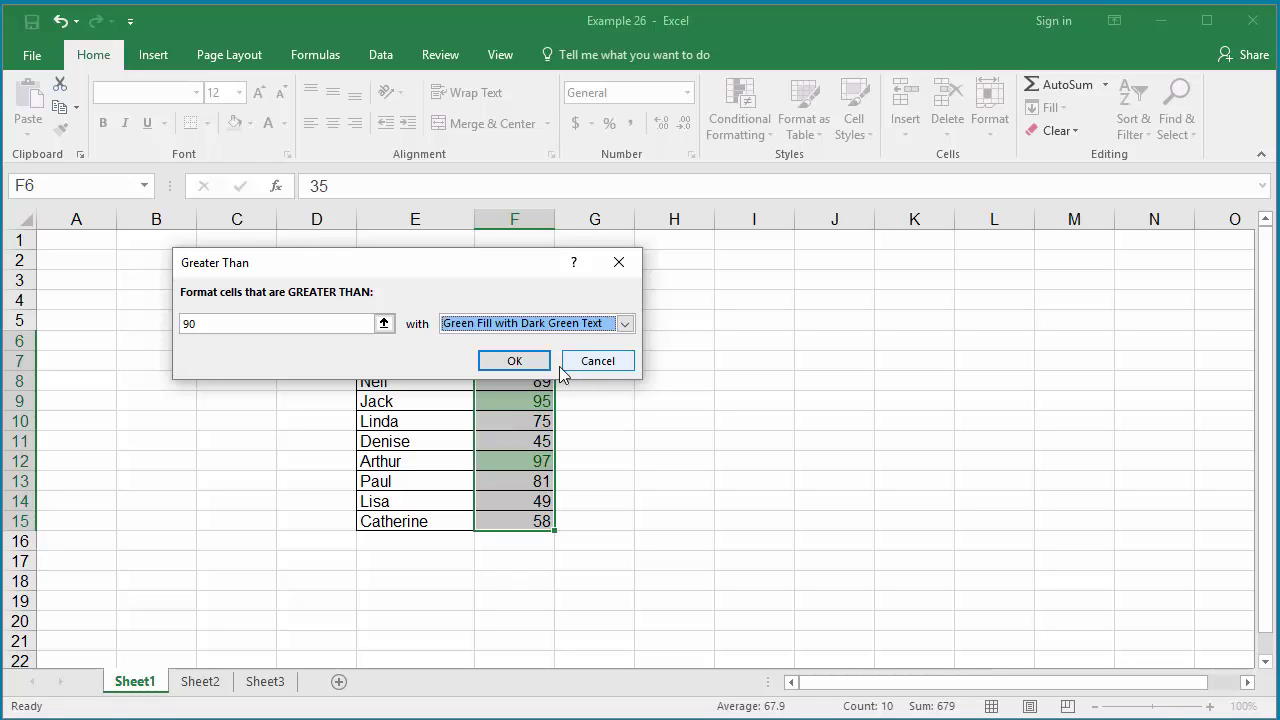
{"action": "left_click", "coordinate": [518, 366]}
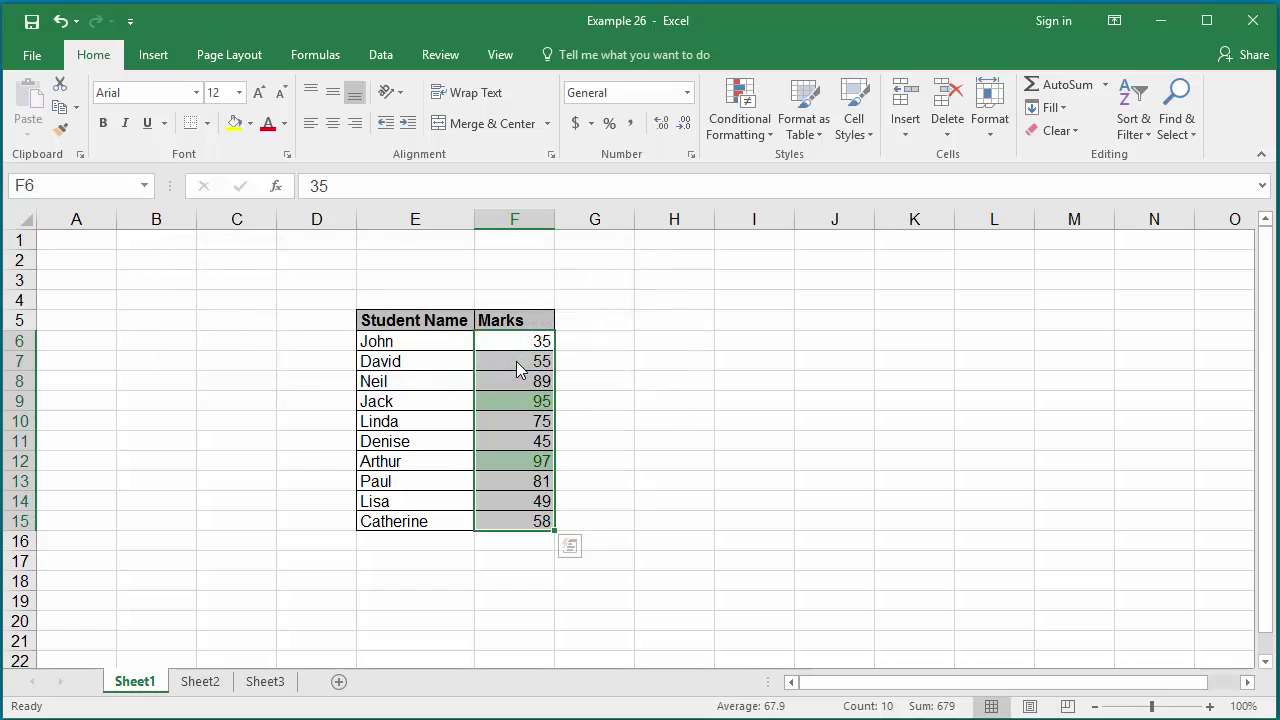
{"action": "left_click", "coordinate": [612, 380]}
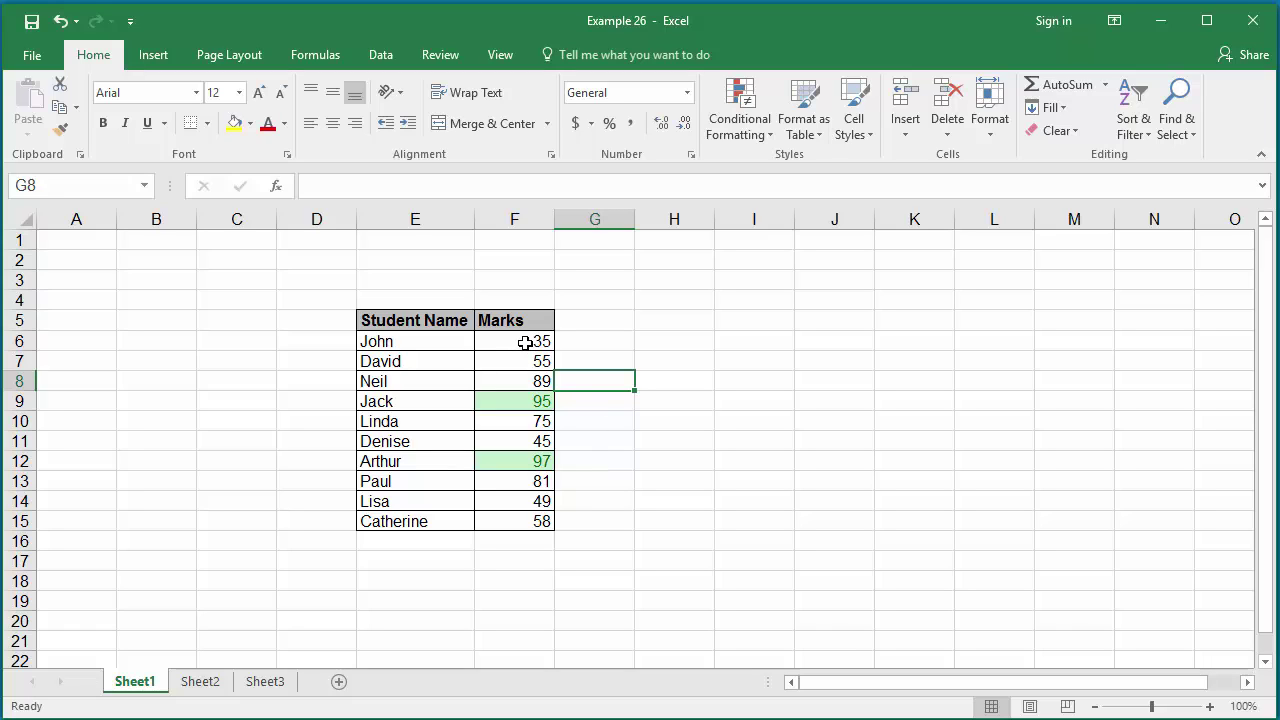
Add a highlight rule to F6:F15 that formats marks between 70 and 90 with Yellow Fill with Dark Yellow Text.
{"action": "left_click_drag", "start_coordinate": [525, 343], "coordinate": [514, 519]}
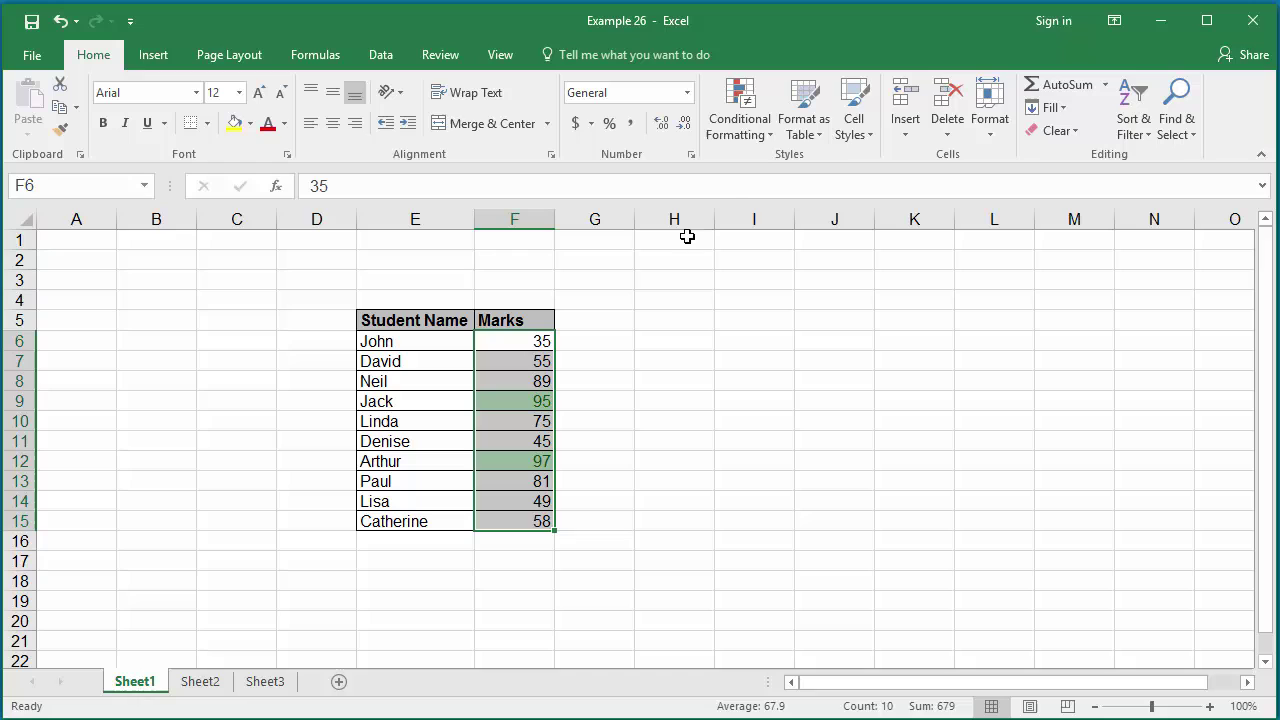
{"action": "left_click", "coordinate": [746, 122]}
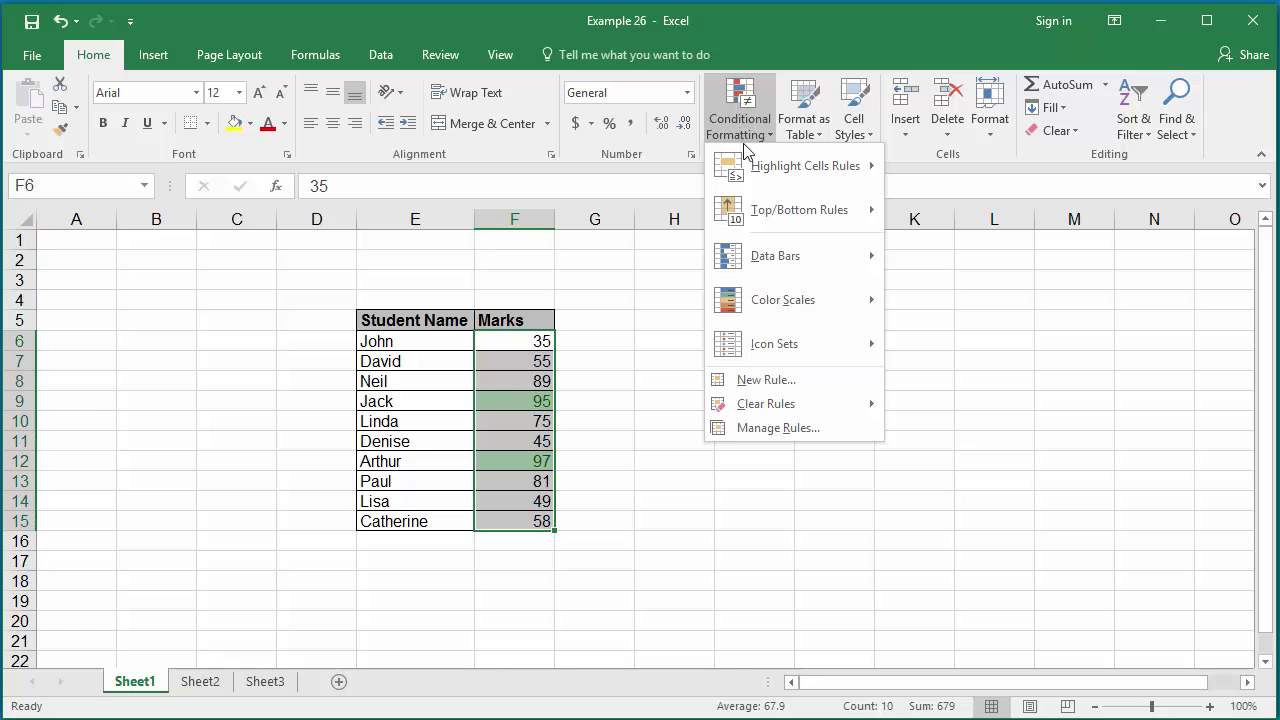
{"action": "mouse_move", "coordinate": [765, 180]}
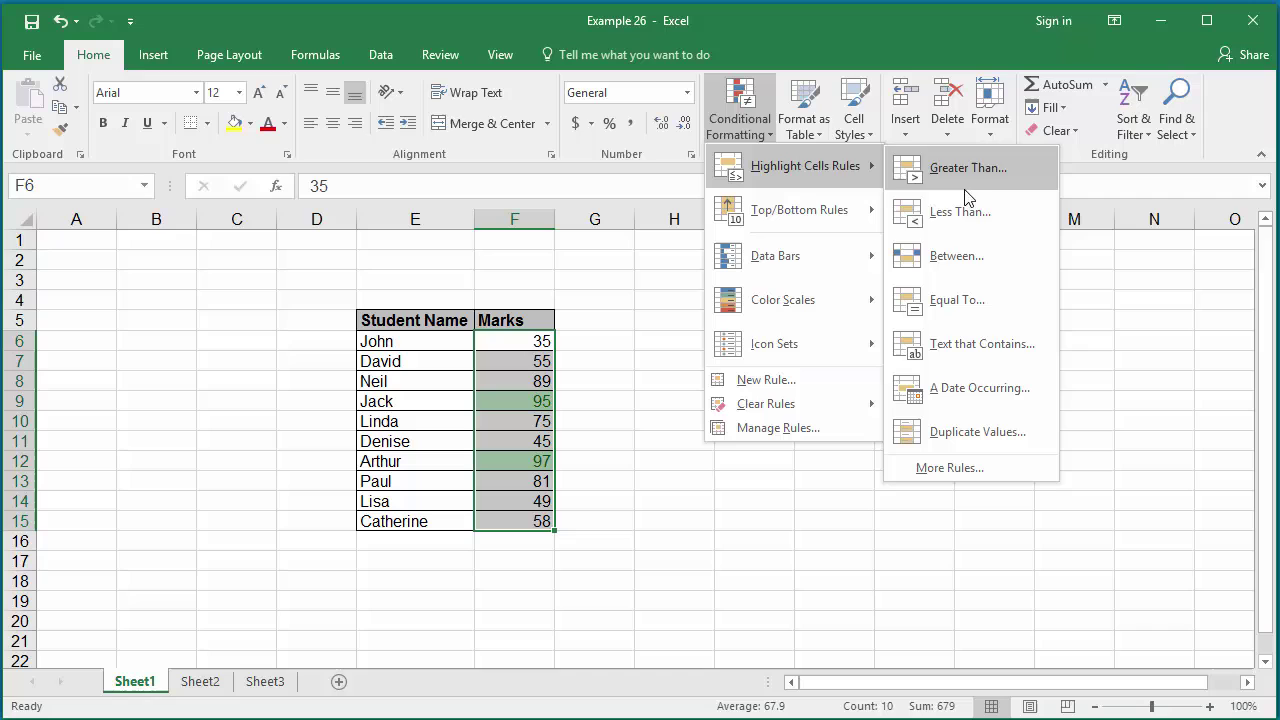
{"action": "left_click", "coordinate": [966, 262]}
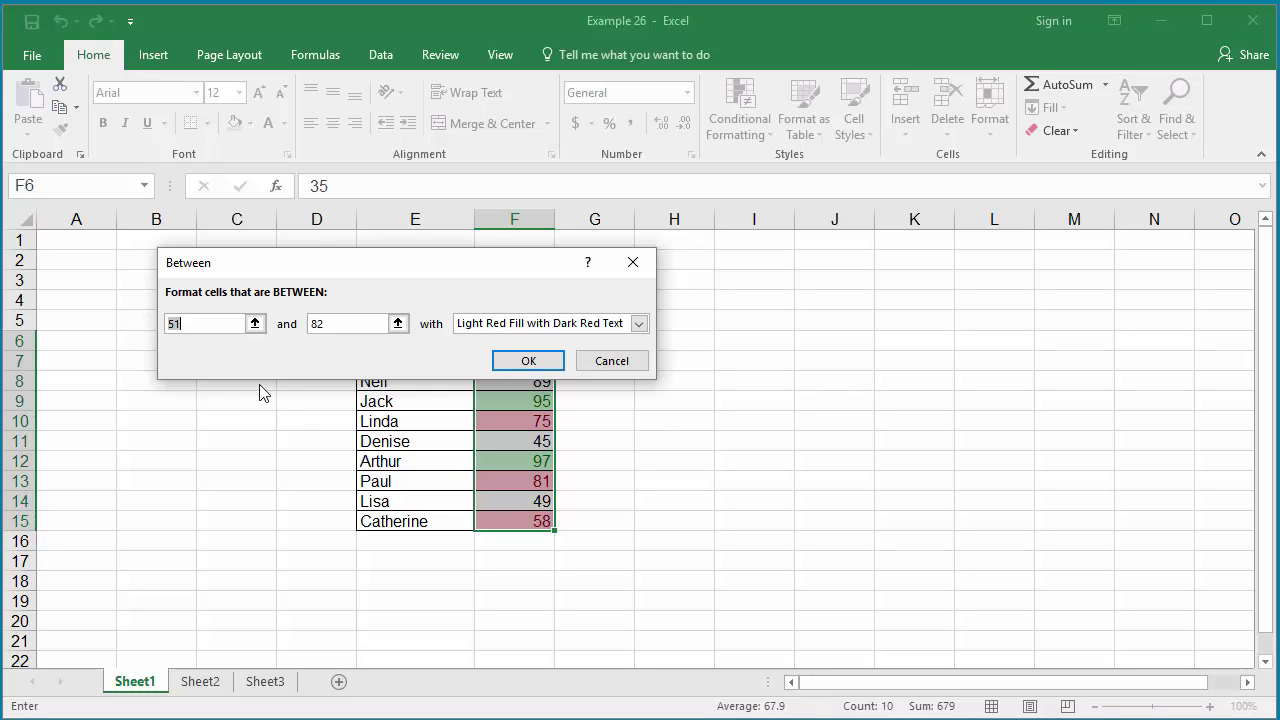
{"action": "key", "text": "BackSpace"}
{"action": "type", "text": "70"}
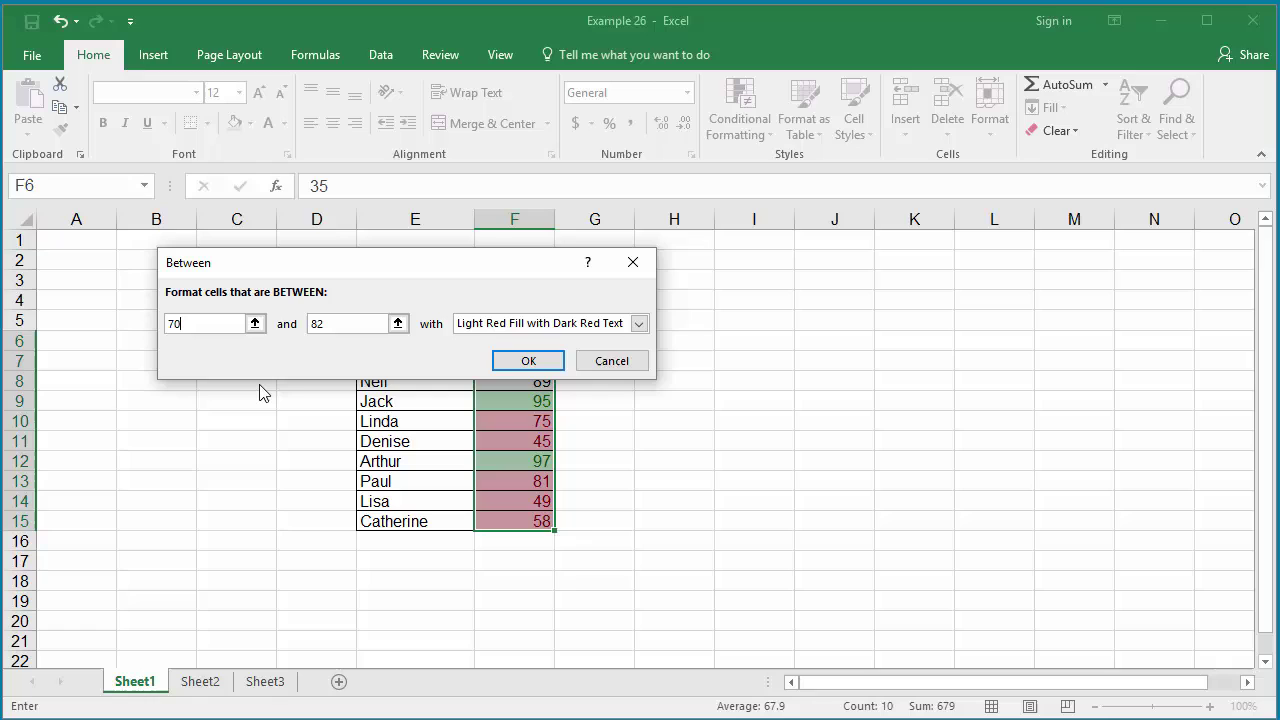
{"action": "left_click", "coordinate": [367, 332]}
{"action": "key", "text": "BackSpace"}
{"action": "key", "text": "BackSpace"}
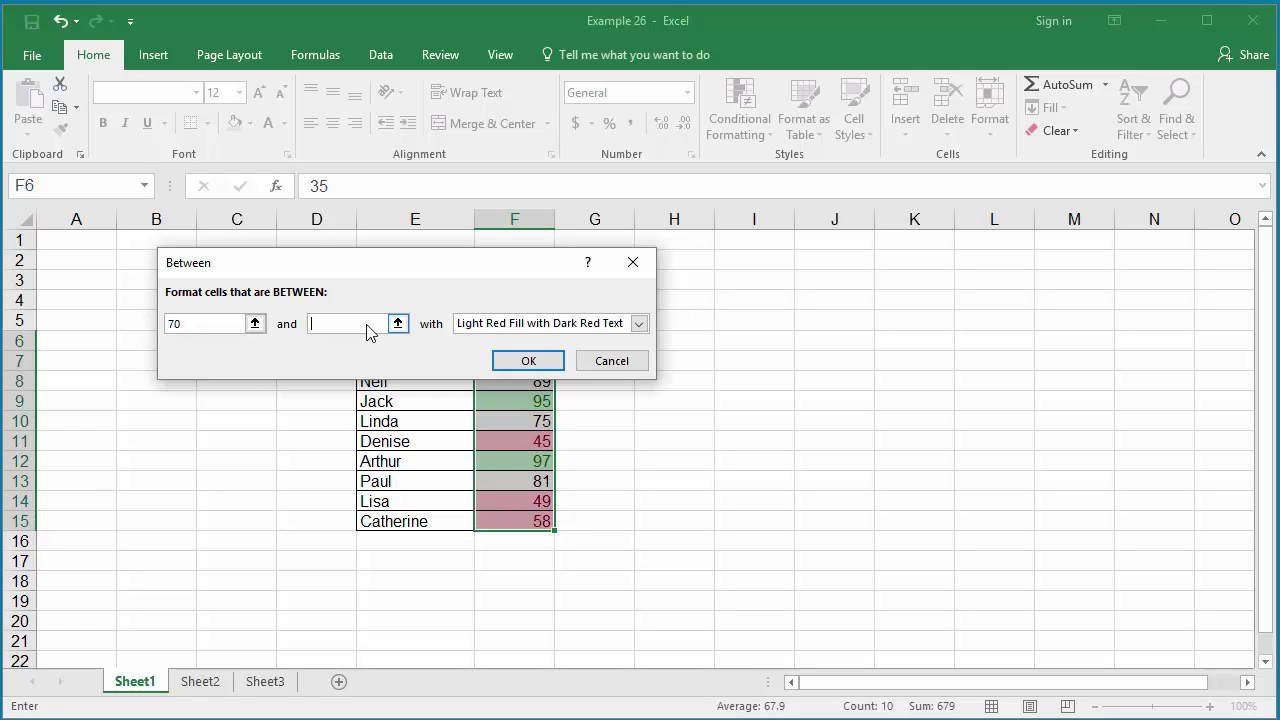
{"action": "type", "text": "90"}
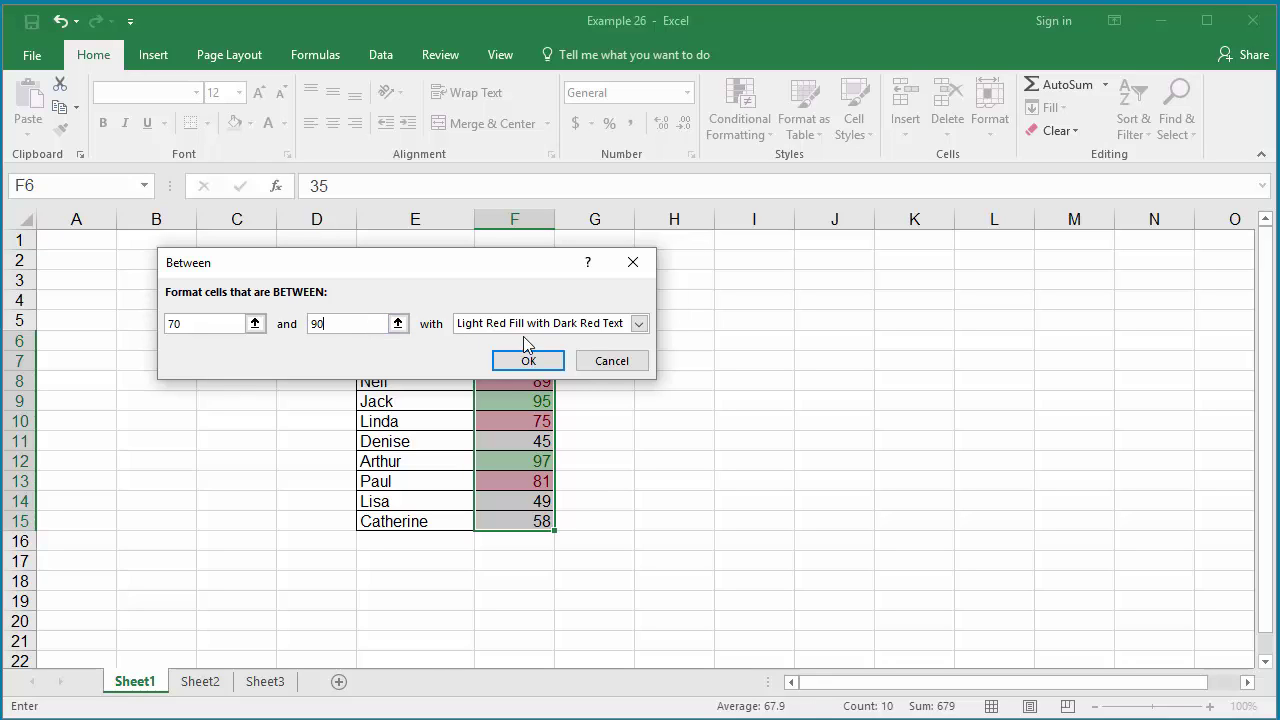
{"action": "left_click", "coordinate": [637, 324]}
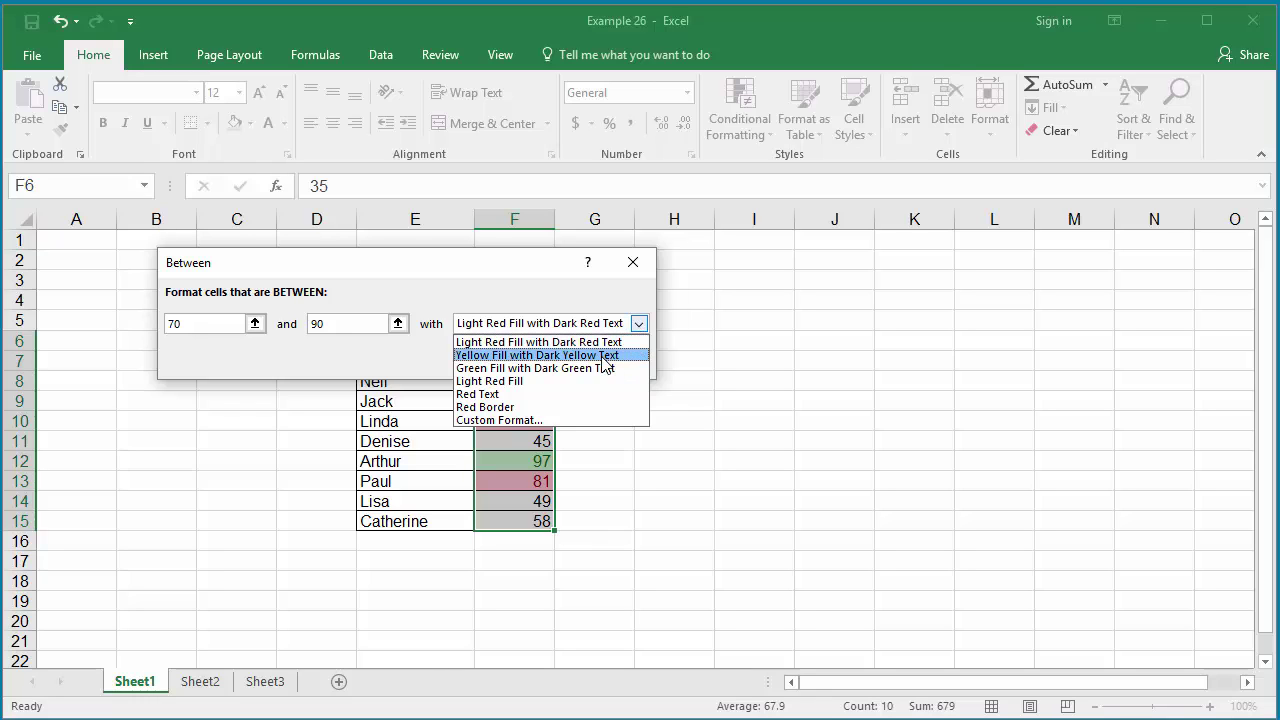
{"action": "left_click", "coordinate": [605, 355]}
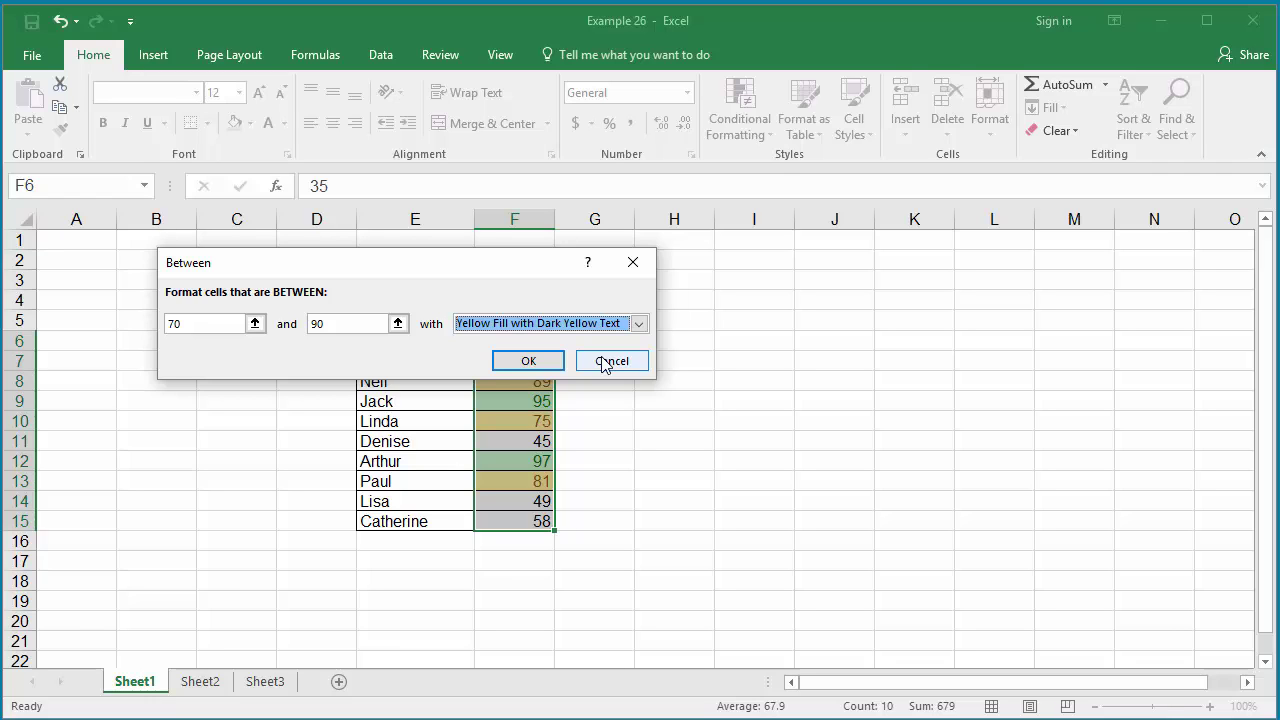
{"action": "left_click", "coordinate": [518, 359]}
{"action": "left_click", "coordinate": [620, 385]}
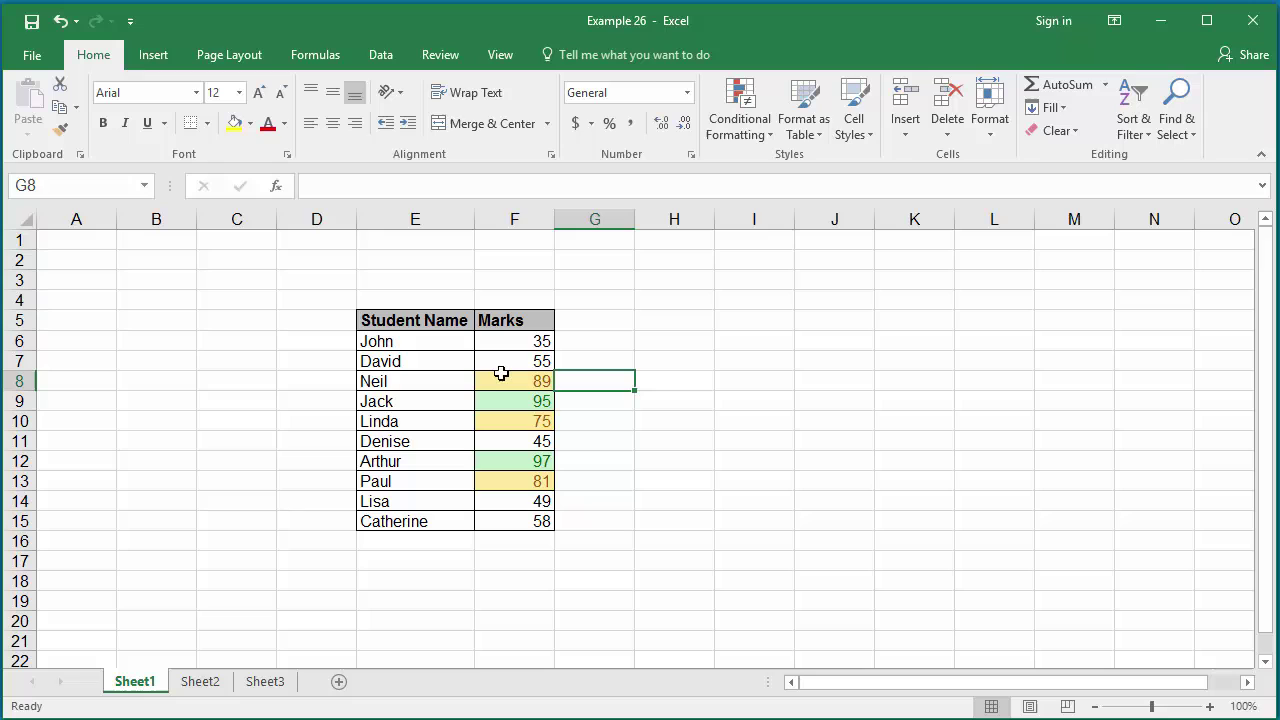
Add a highlight rule to F6:F15 that shows marks less than 70 in Red Text.
{"action": "left_click_drag", "start_coordinate": [515, 341], "coordinate": [543, 519]}
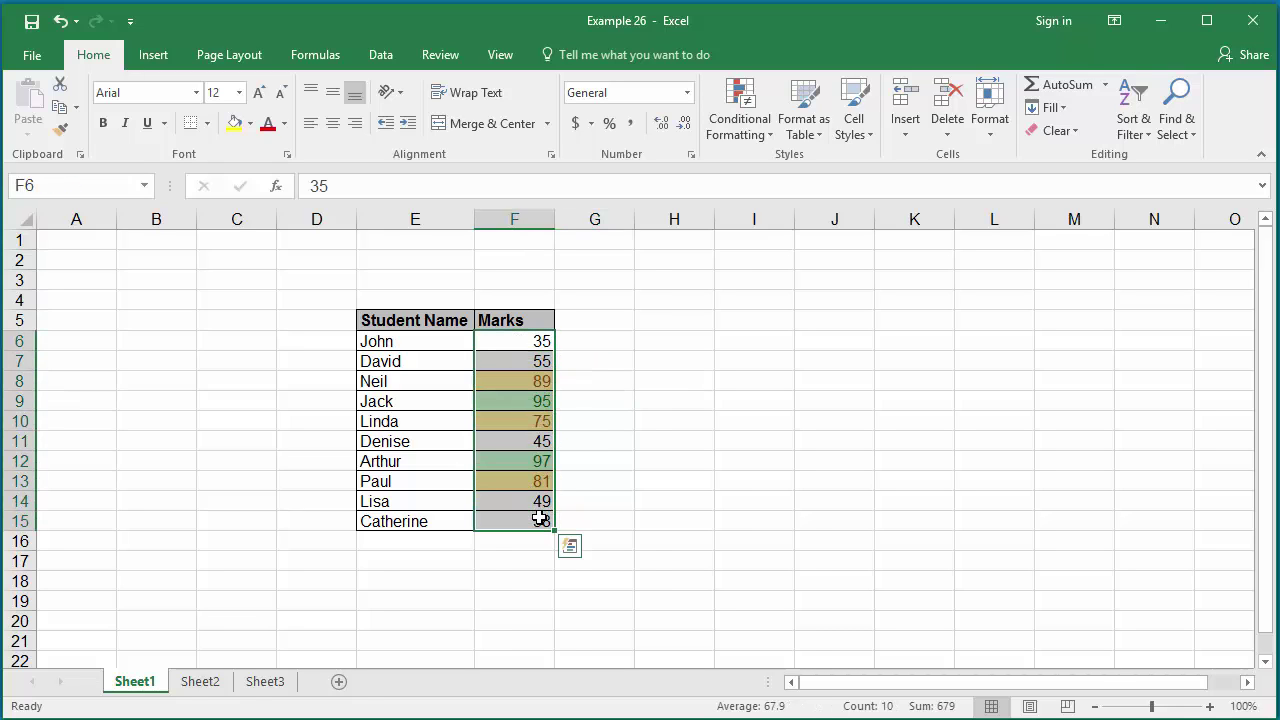
{"action": "left_click", "coordinate": [741, 129]}
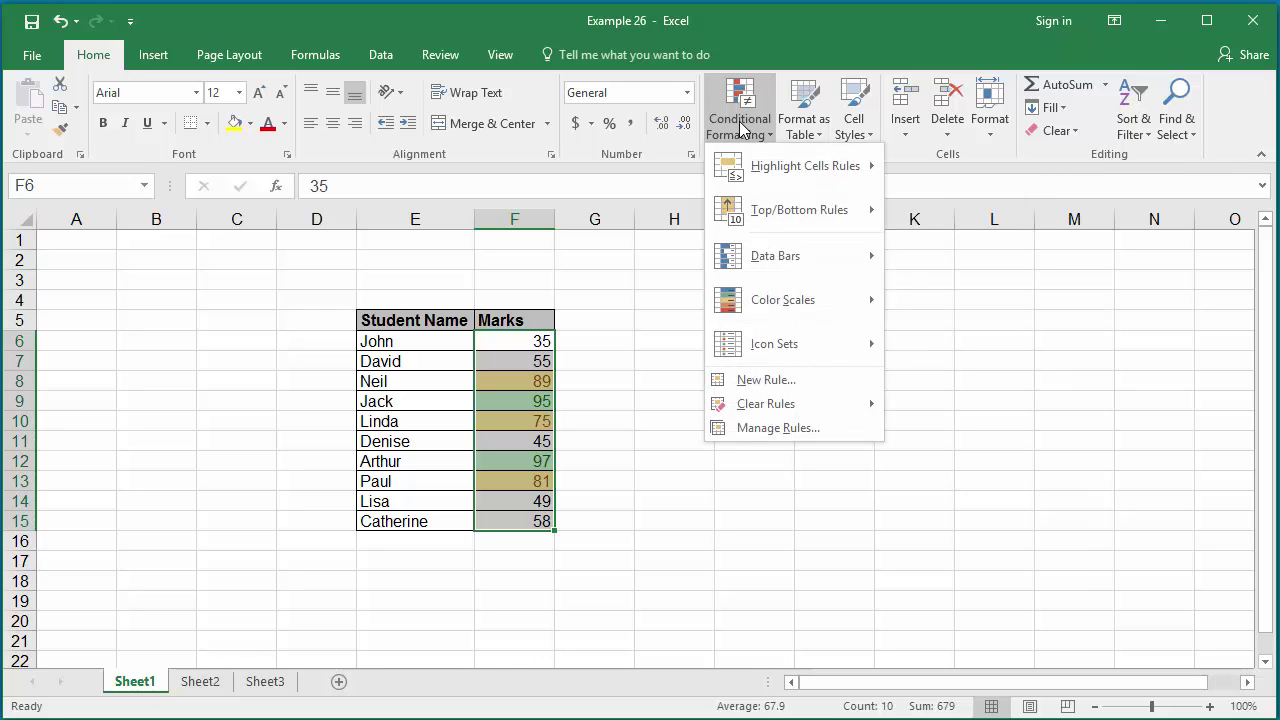
{"action": "mouse_move", "coordinate": [769, 168]}
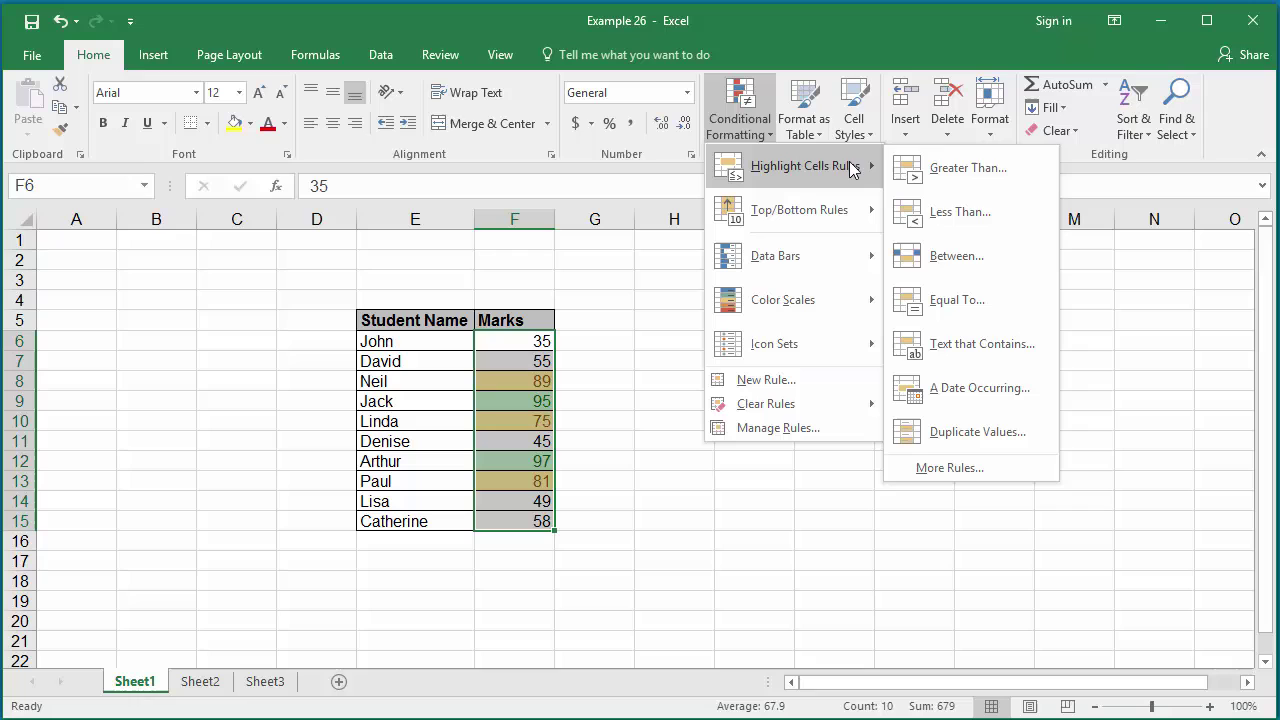
{"action": "left_click", "coordinate": [971, 213]}
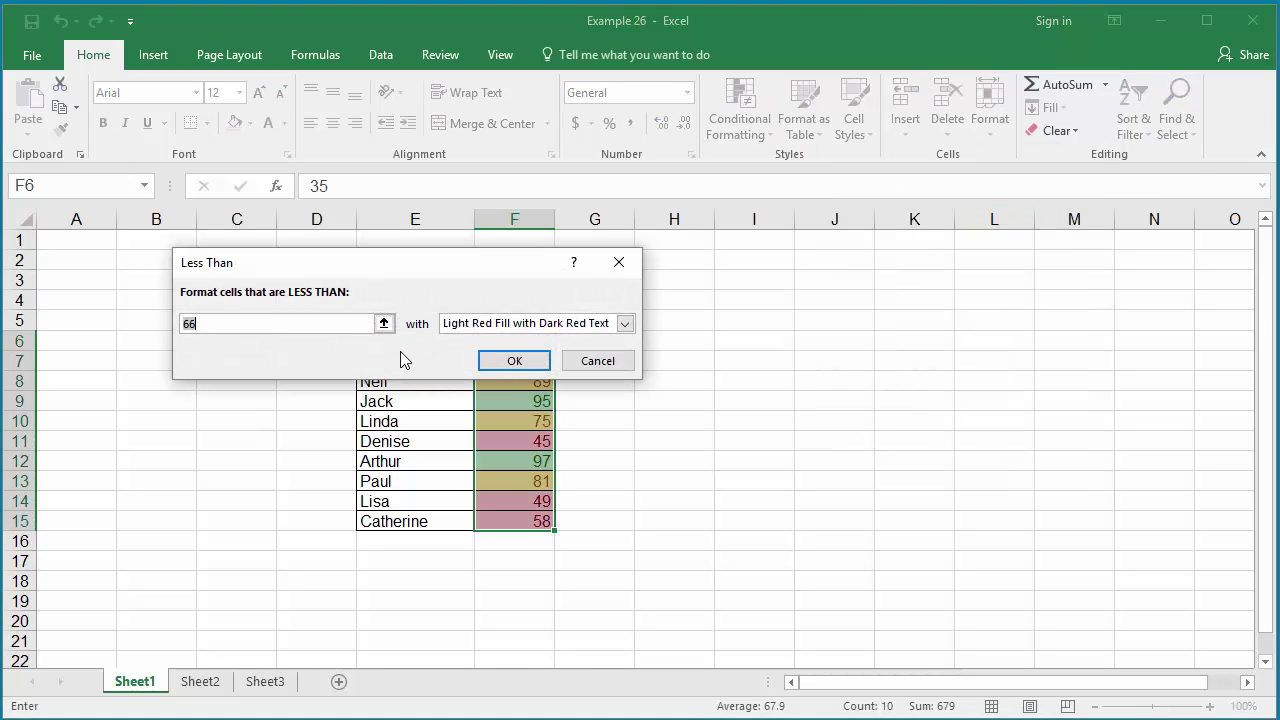
{"action": "key", "text": "BackSpace"}
{"action": "type", "text": "70"}
{"action": "left_click", "coordinate": [625, 326]}
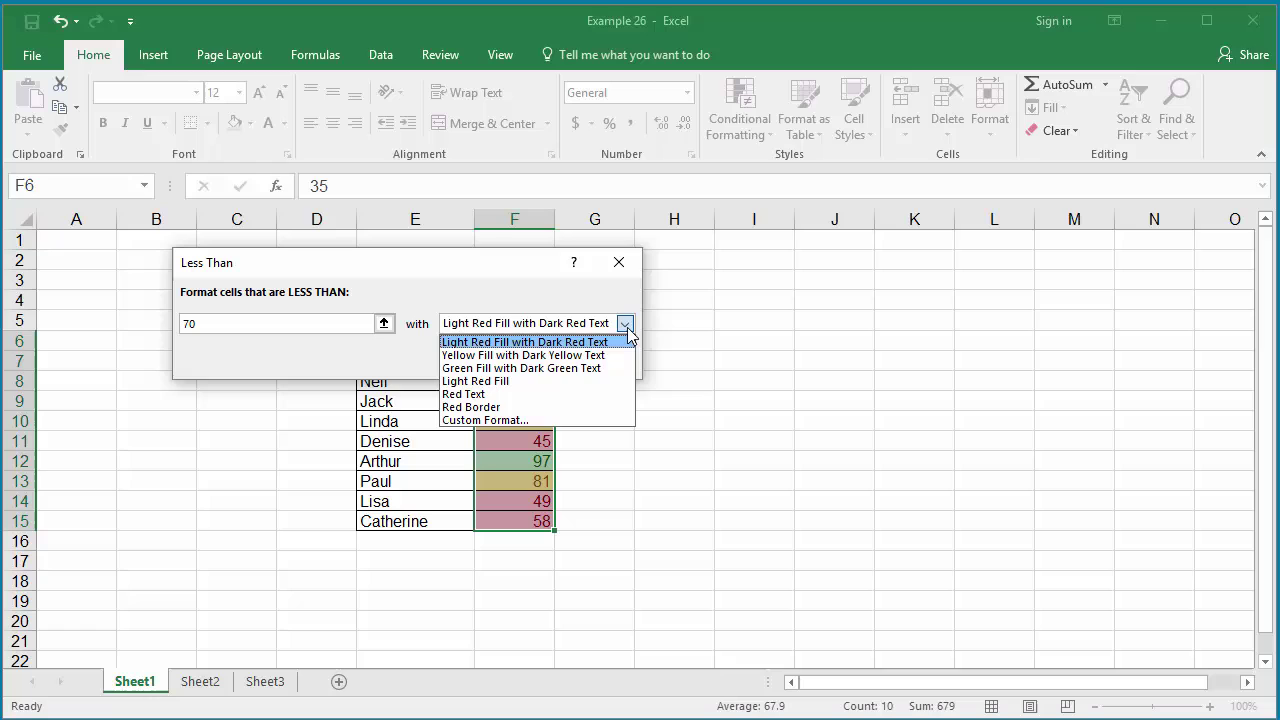
{"action": "left_click", "coordinate": [519, 395]}
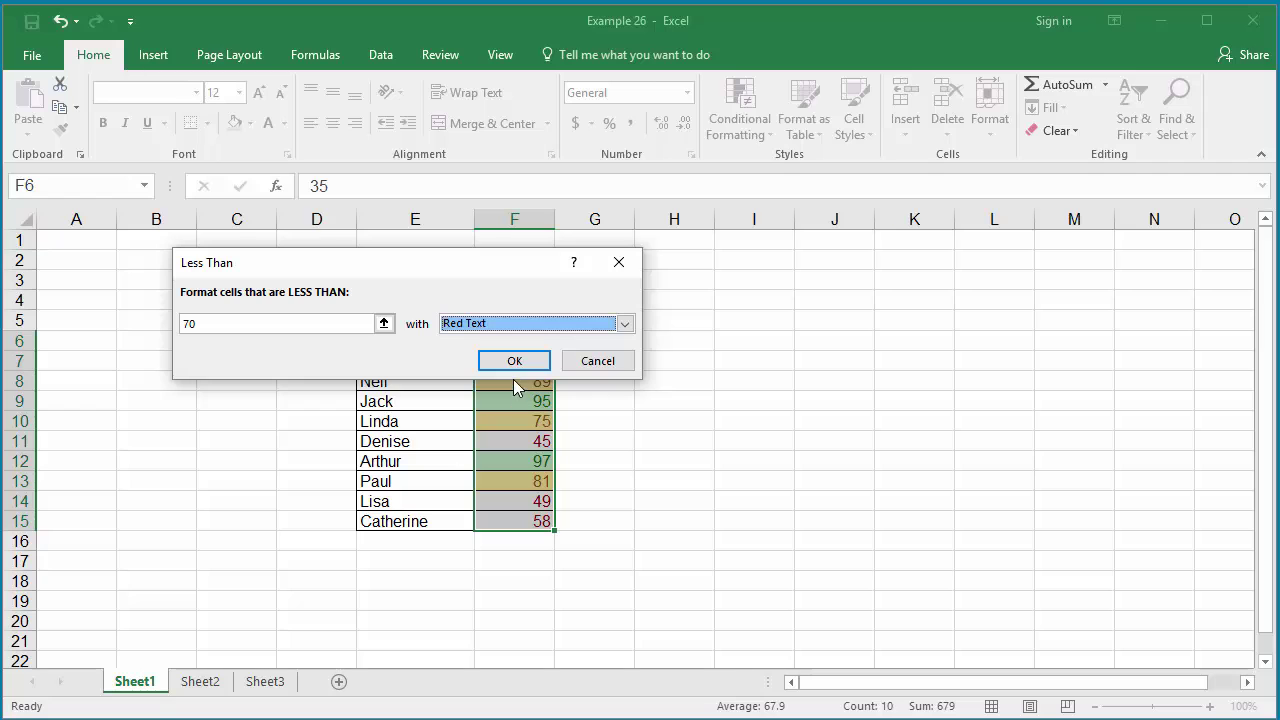
{"action": "left_click", "coordinate": [510, 365]}
{"action": "left_click", "coordinate": [507, 362]}
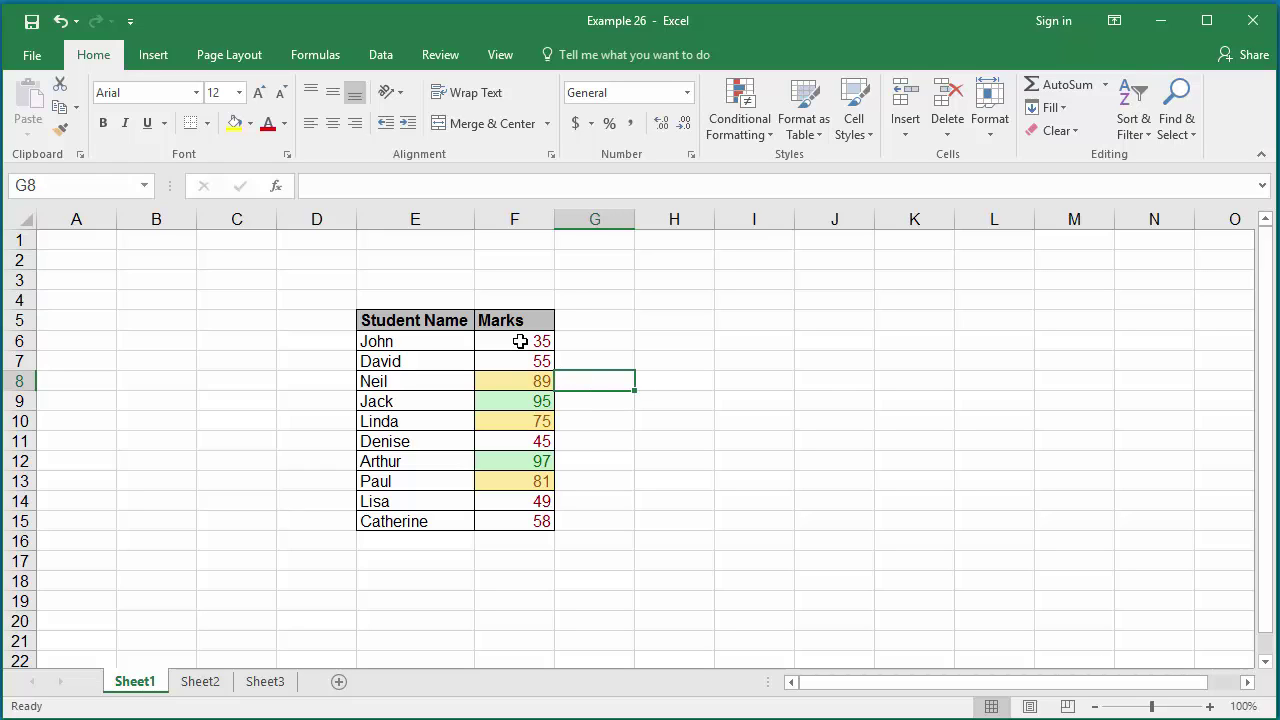
Examine the settings of the top or bottom ranked and value-based rule types for a new formatting rule, without creating one.
{"action": "left_click_drag", "start_coordinate": [520, 341], "coordinate": [542, 518]}
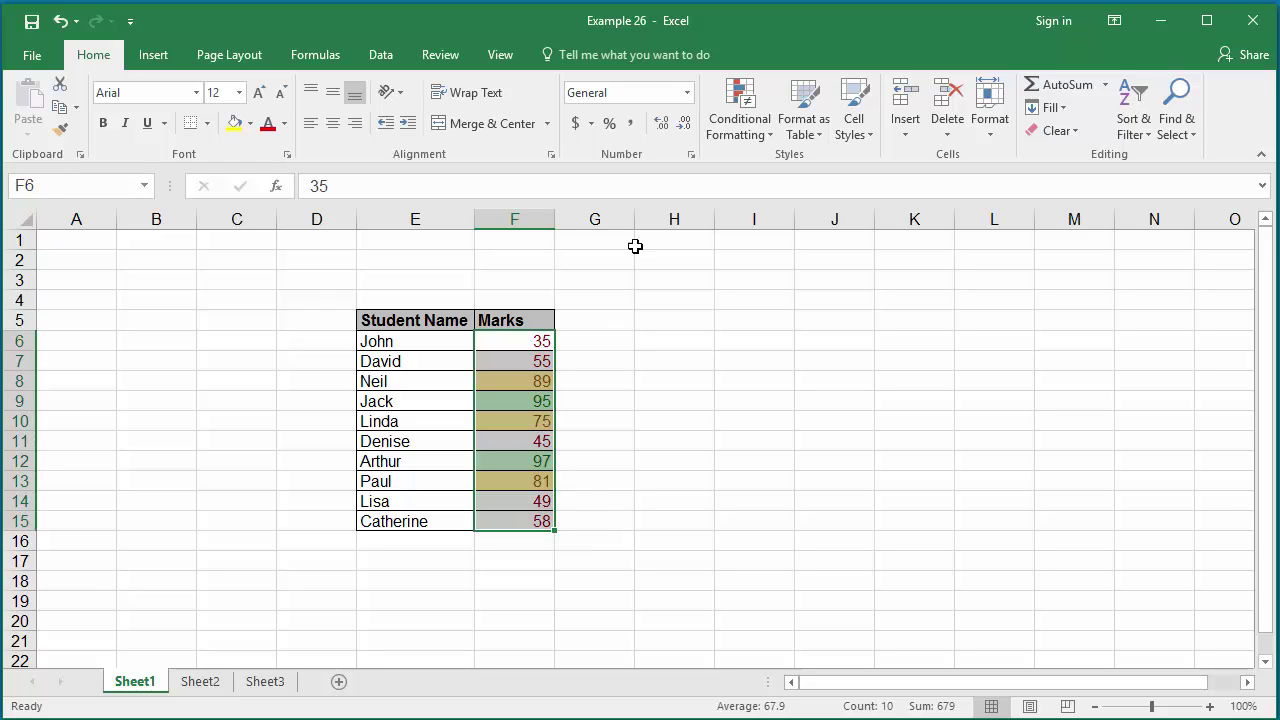
{"action": "left_click", "coordinate": [737, 140]}
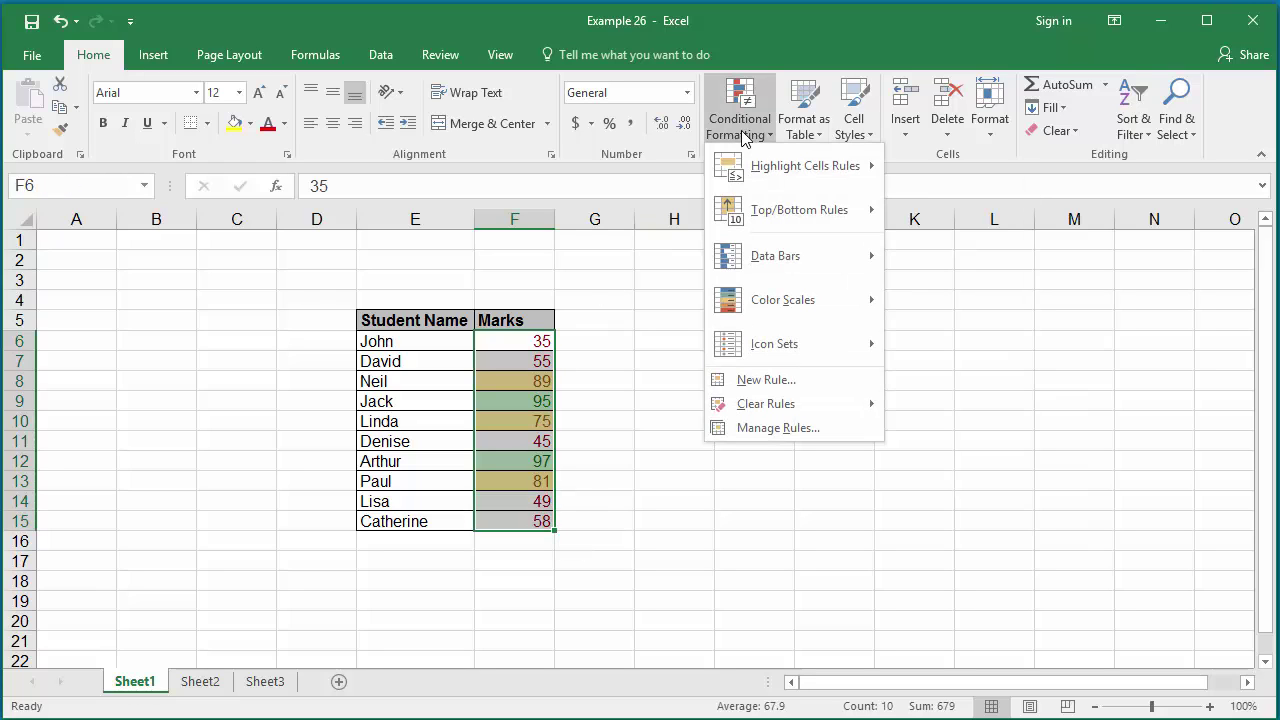
{"action": "mouse_move", "coordinate": [812, 178]}
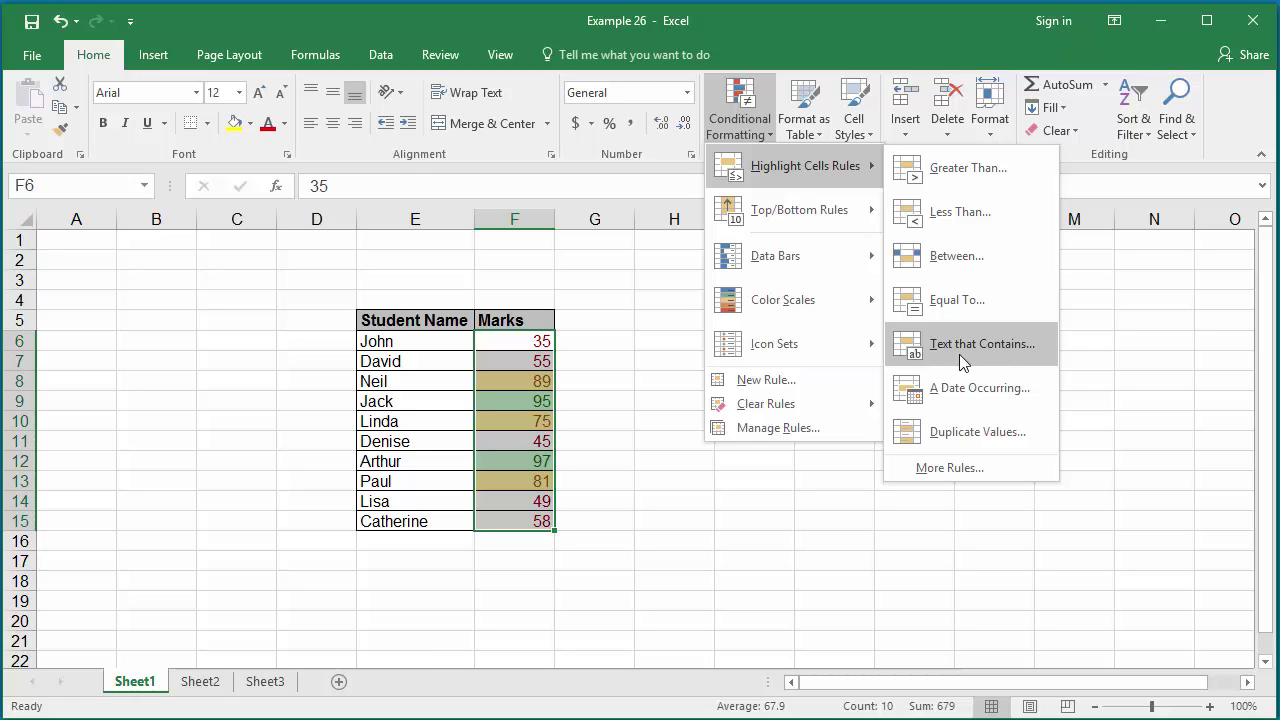
{"action": "left_click", "coordinate": [950, 470]}
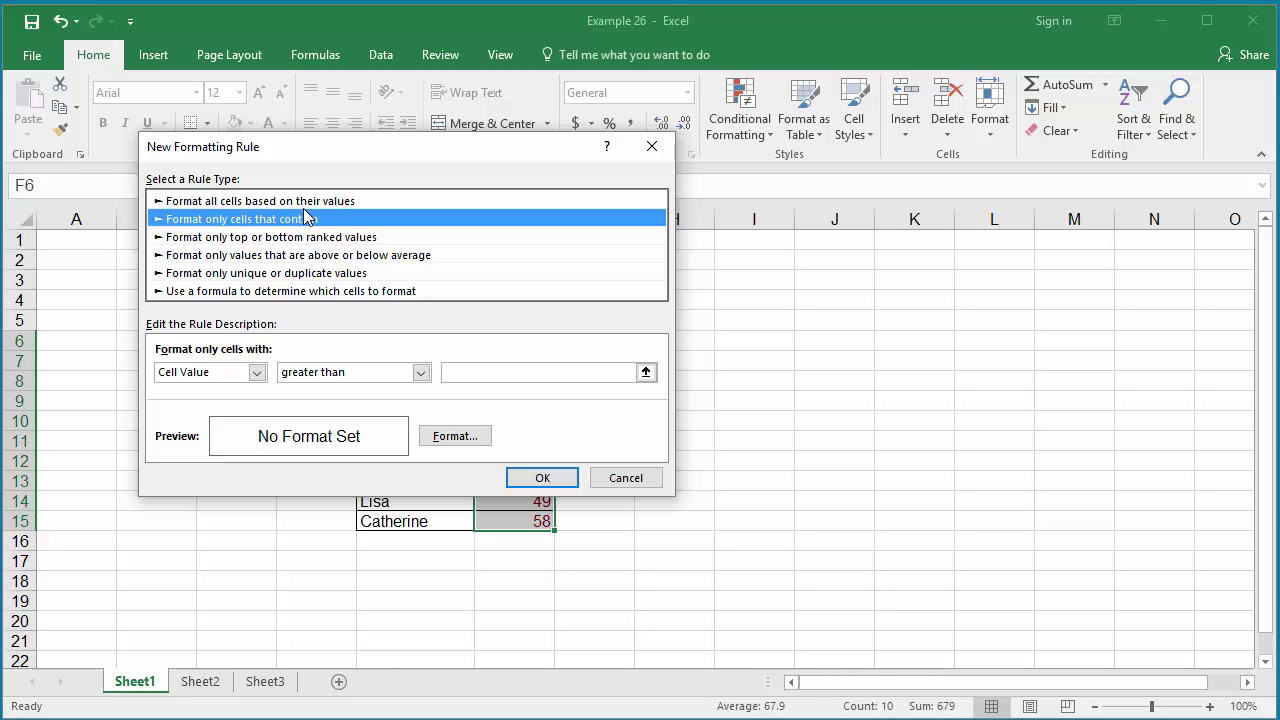
{"action": "left_click", "coordinate": [282, 240]}
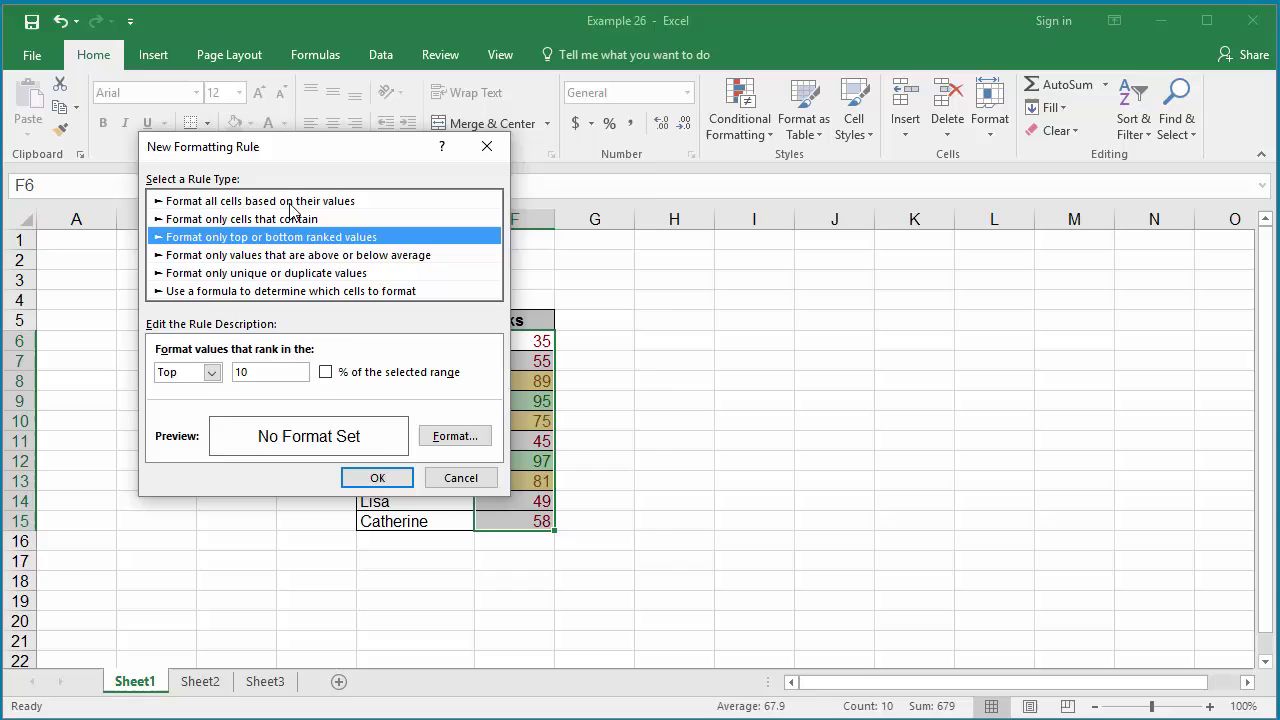
{"action": "left_click", "coordinate": [291, 203]}
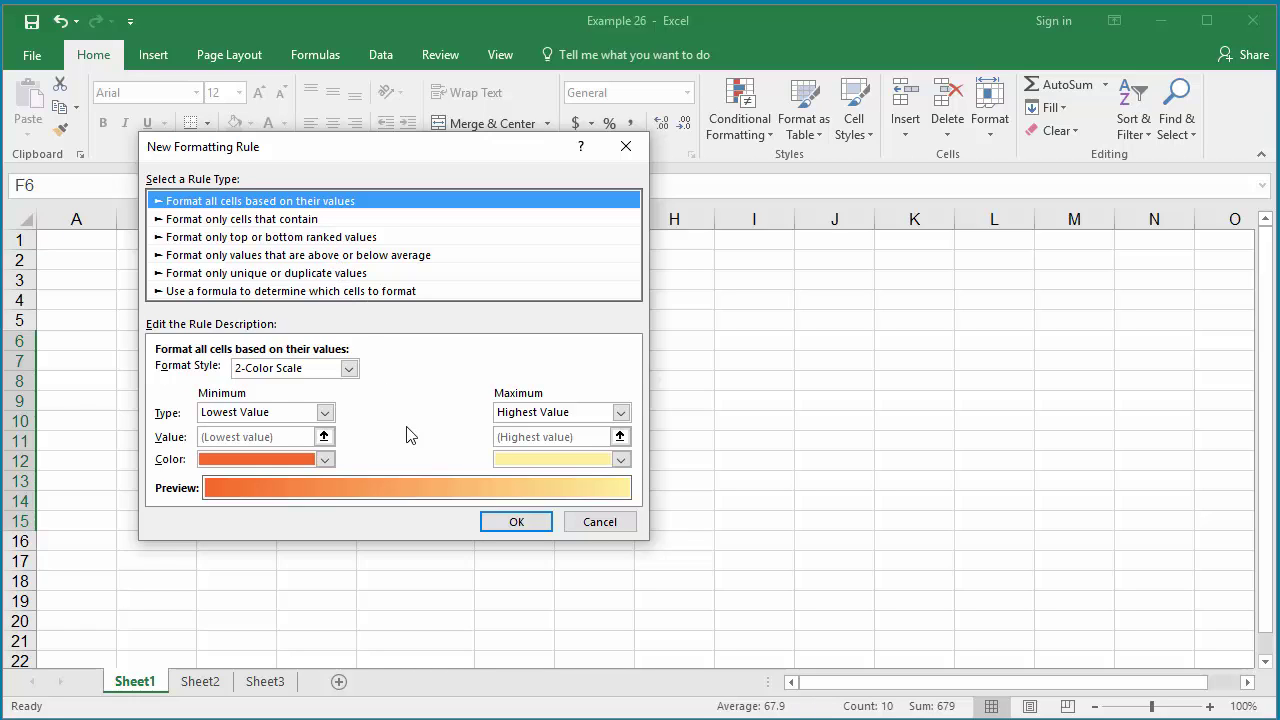
{"action": "left_click", "coordinate": [591, 527]}
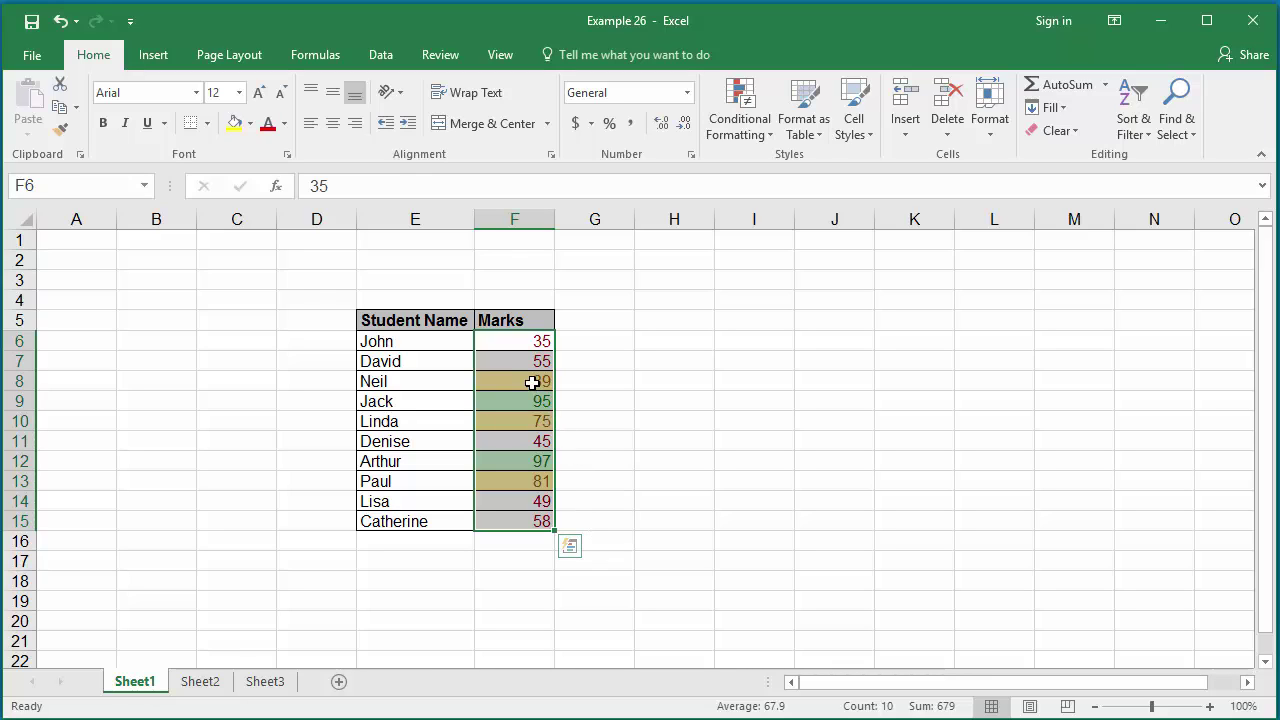
Review the settings of the Cell Value < 70 rule for F6:F15 without changing them, and delete that rule.
{"action": "left_click", "coordinate": [737, 127]}
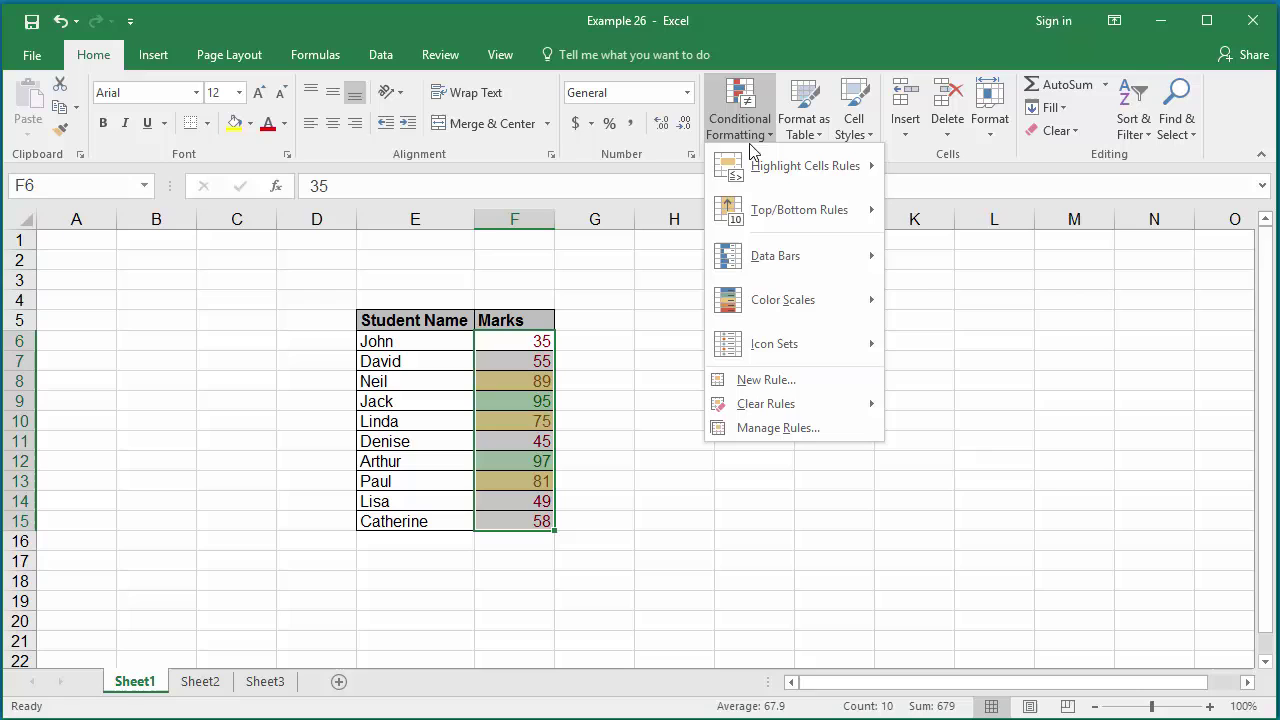
{"action": "left_click", "coordinate": [760, 428]}
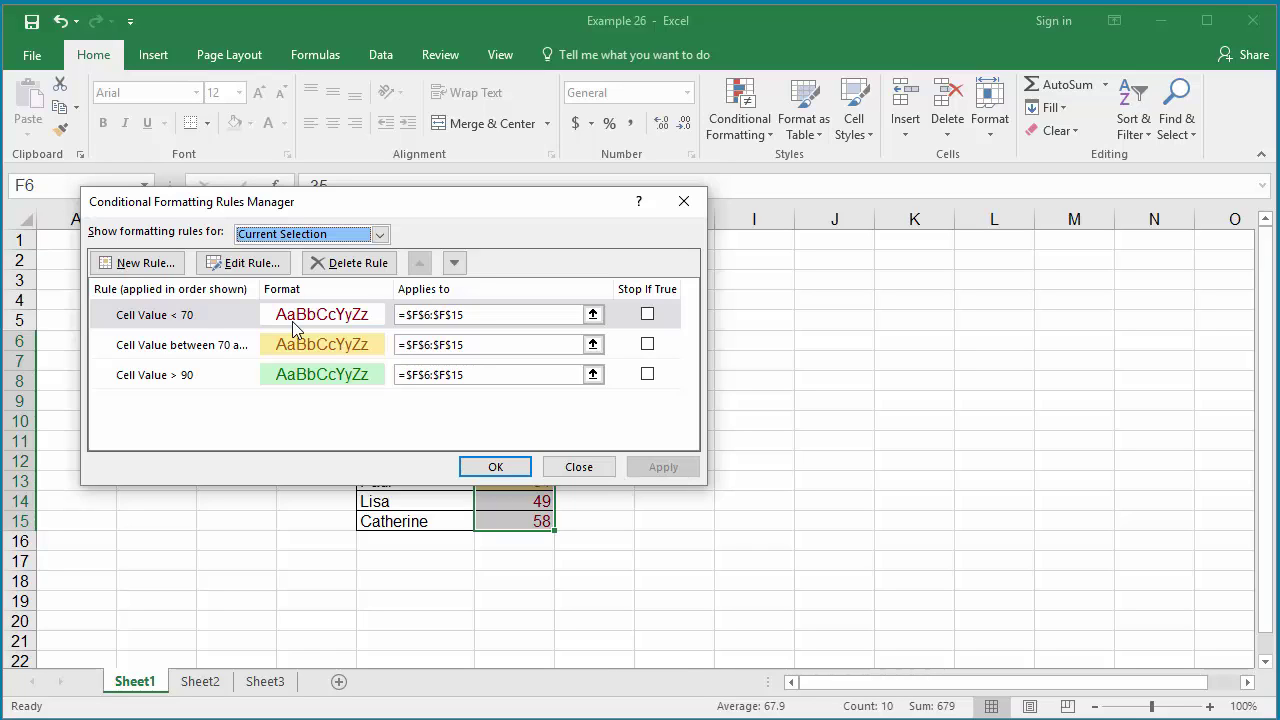
{"action": "left_click", "coordinate": [203, 316]}
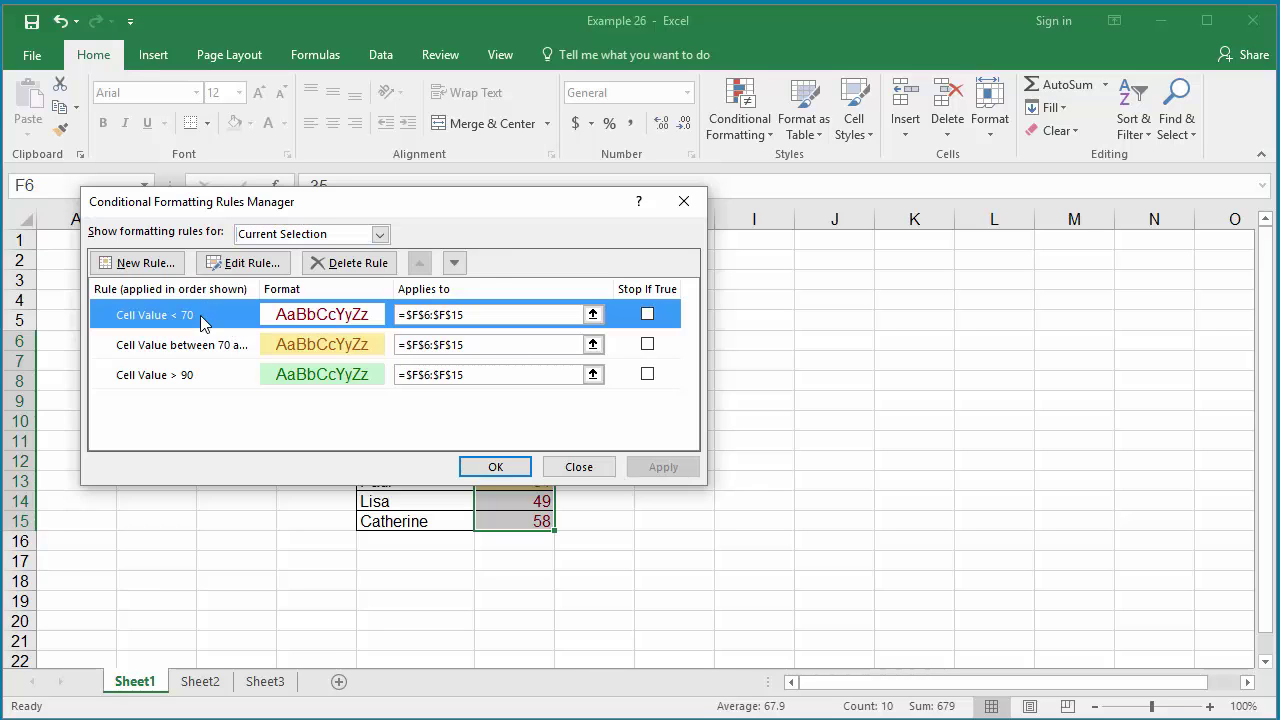
{"action": "left_click", "coordinate": [229, 265]}
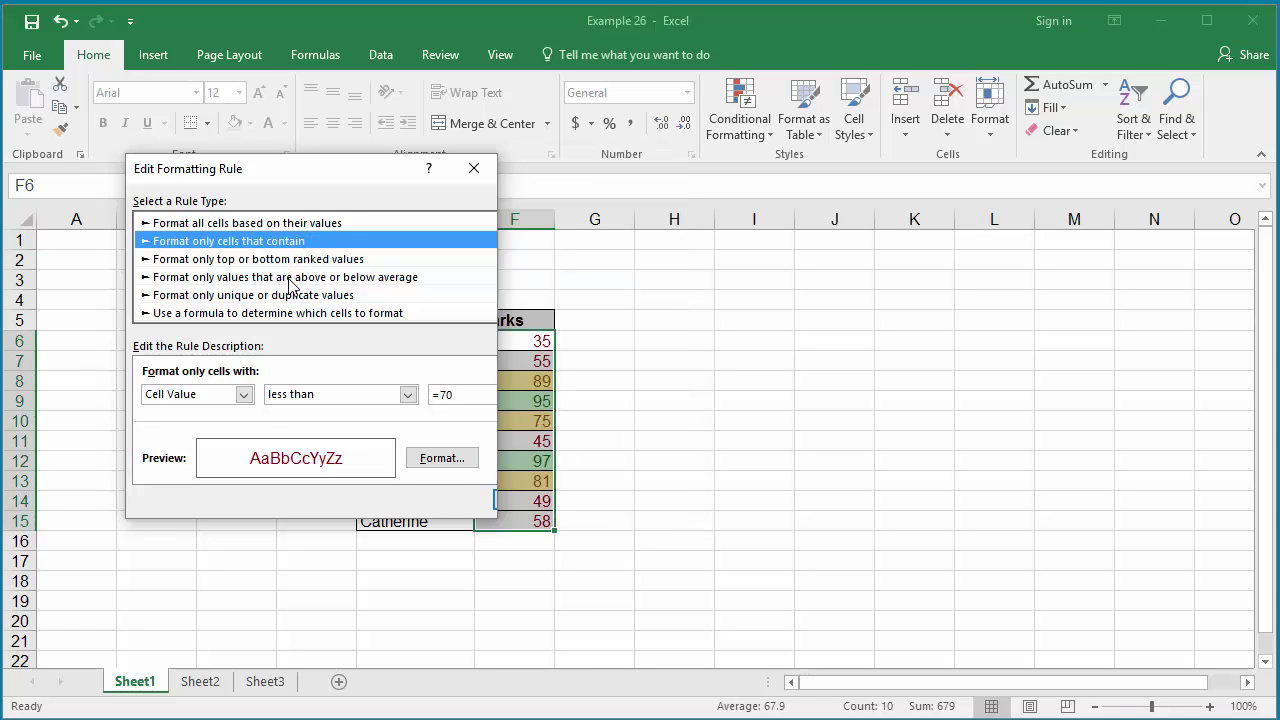
{"action": "left_click", "coordinate": [289, 280]}
{"action": "left_click", "coordinate": [276, 245]}
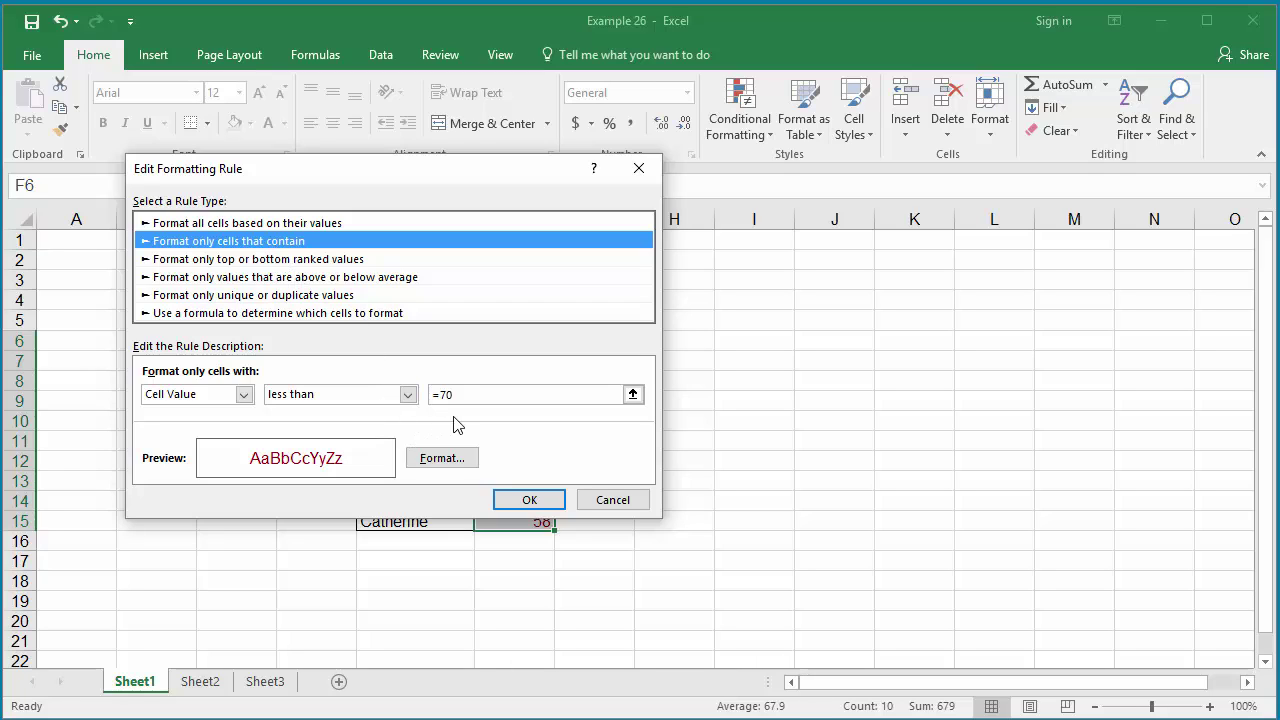
{"action": "left_click", "coordinate": [613, 502]}
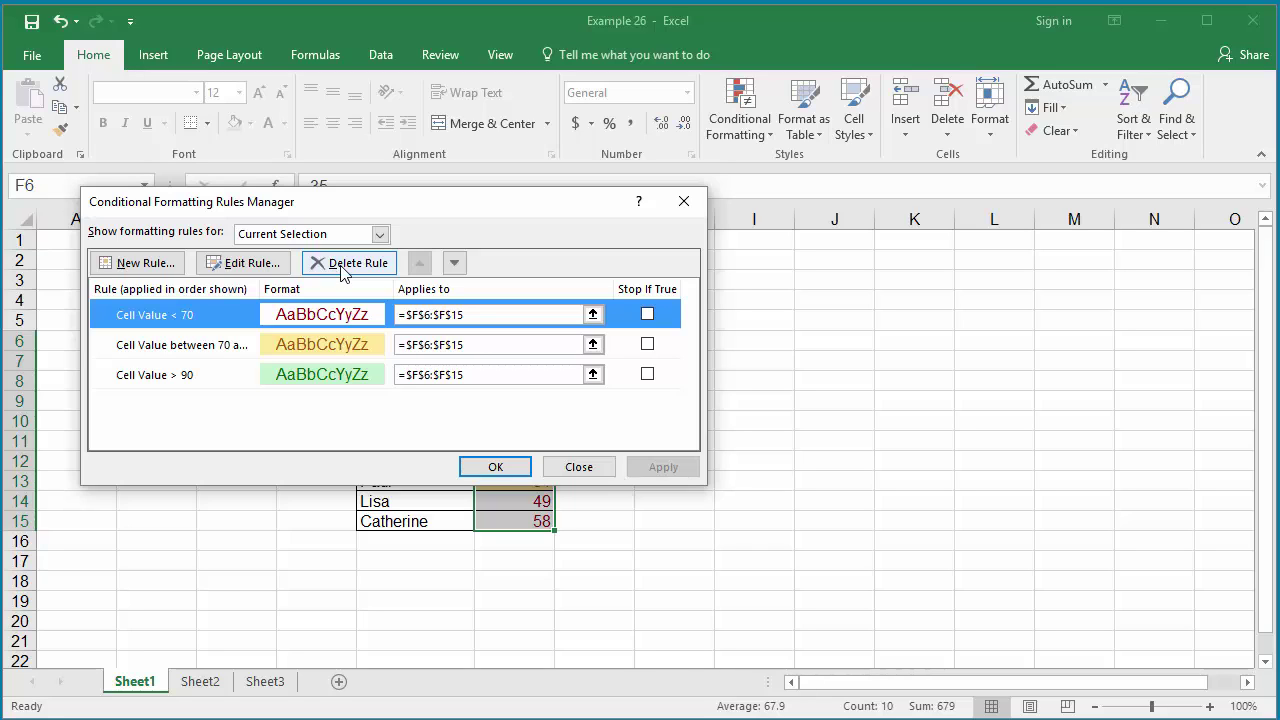
{"action": "left_click", "coordinate": [343, 266]}
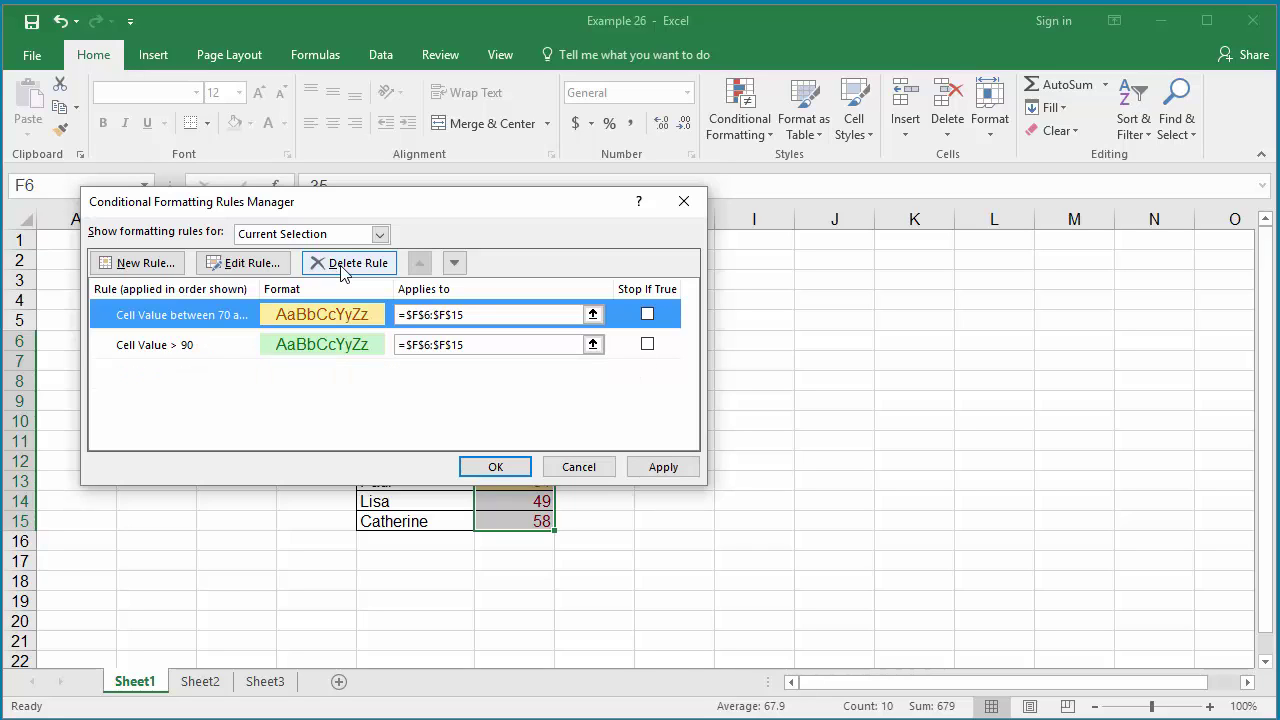
{"action": "left_click", "coordinate": [496, 467]}
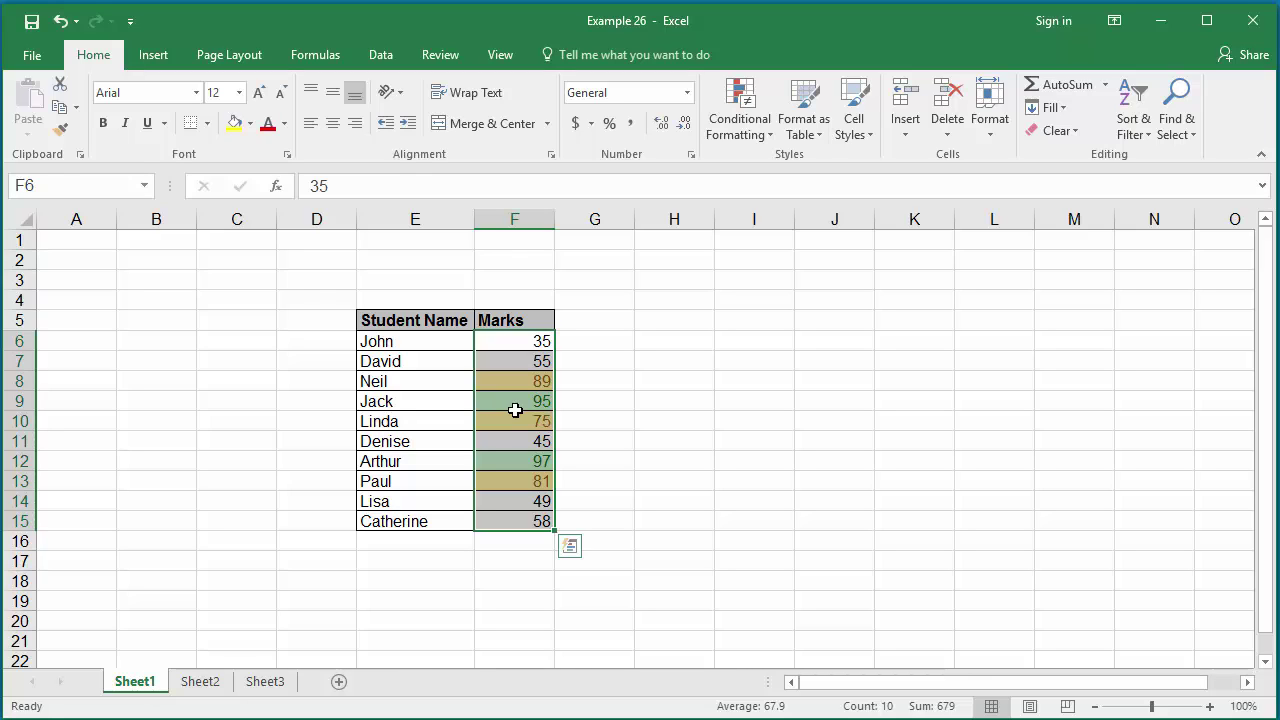
Apply blue Gradient Fill data bars to the marks in F6:F15 and deselect the range.
{"action": "left_click", "coordinate": [738, 138]}
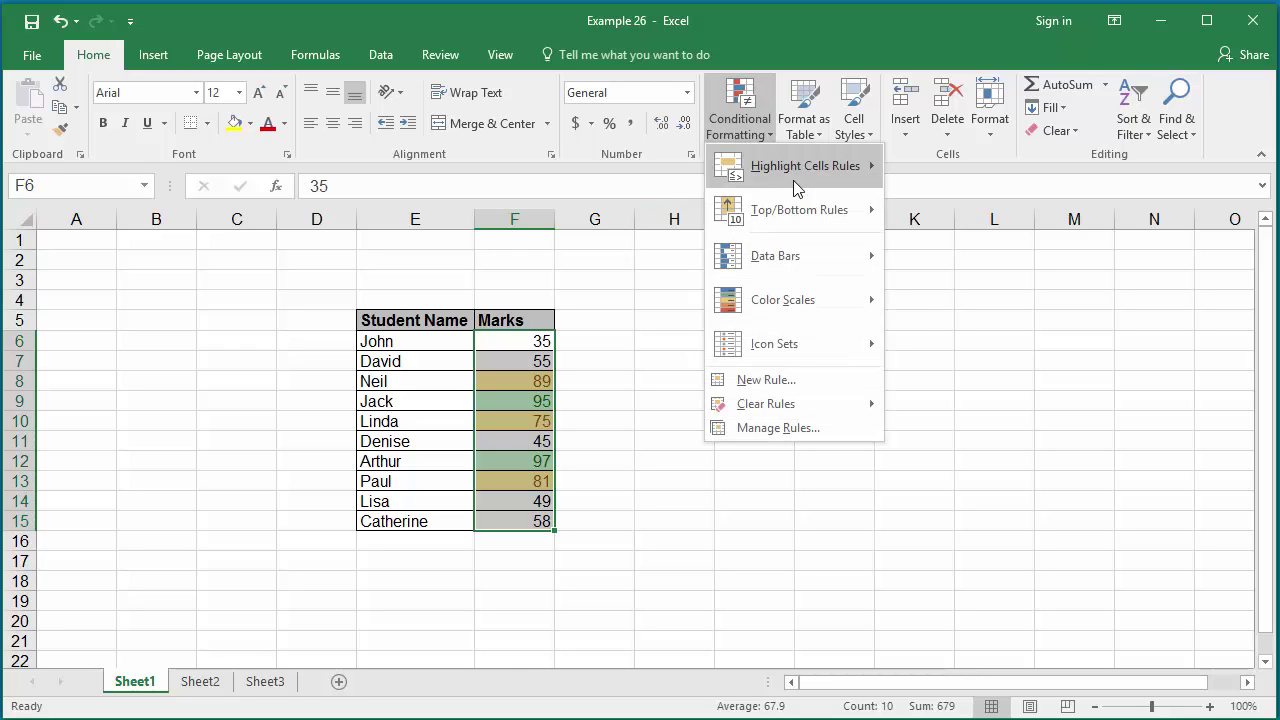
{"action": "mouse_move", "coordinate": [815, 215]}
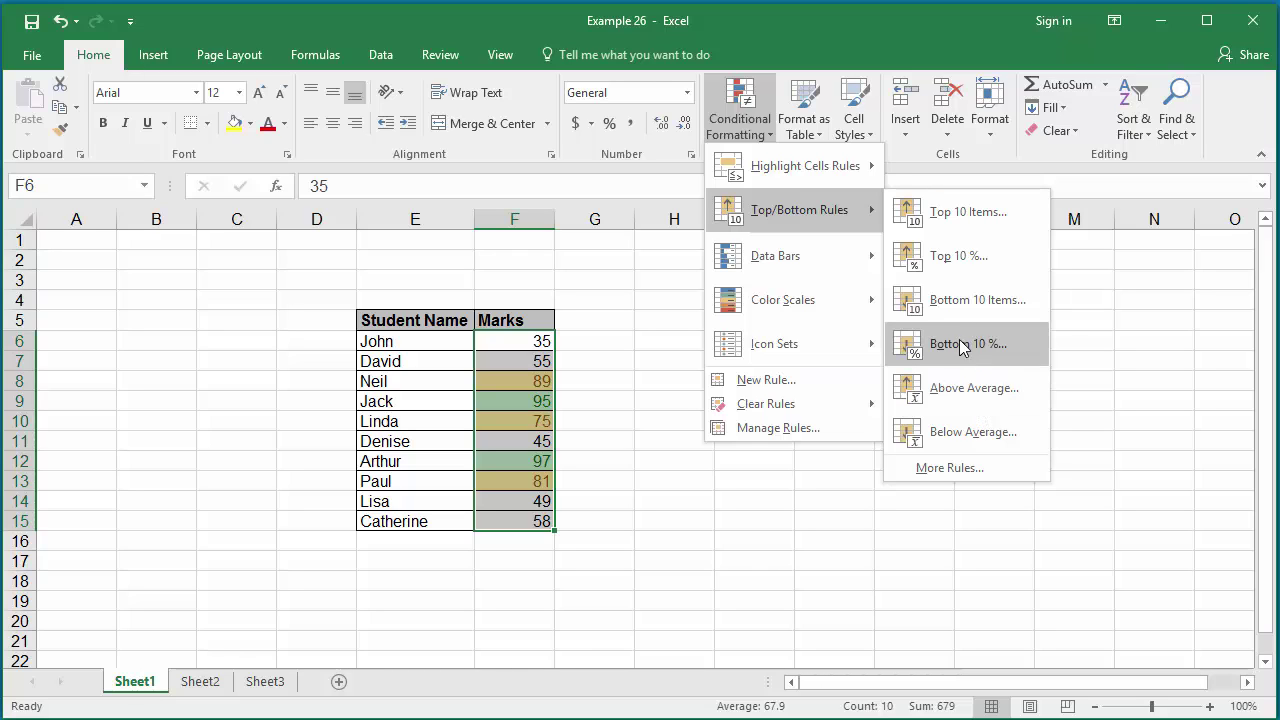
{"action": "mouse_move", "coordinate": [778, 274]}
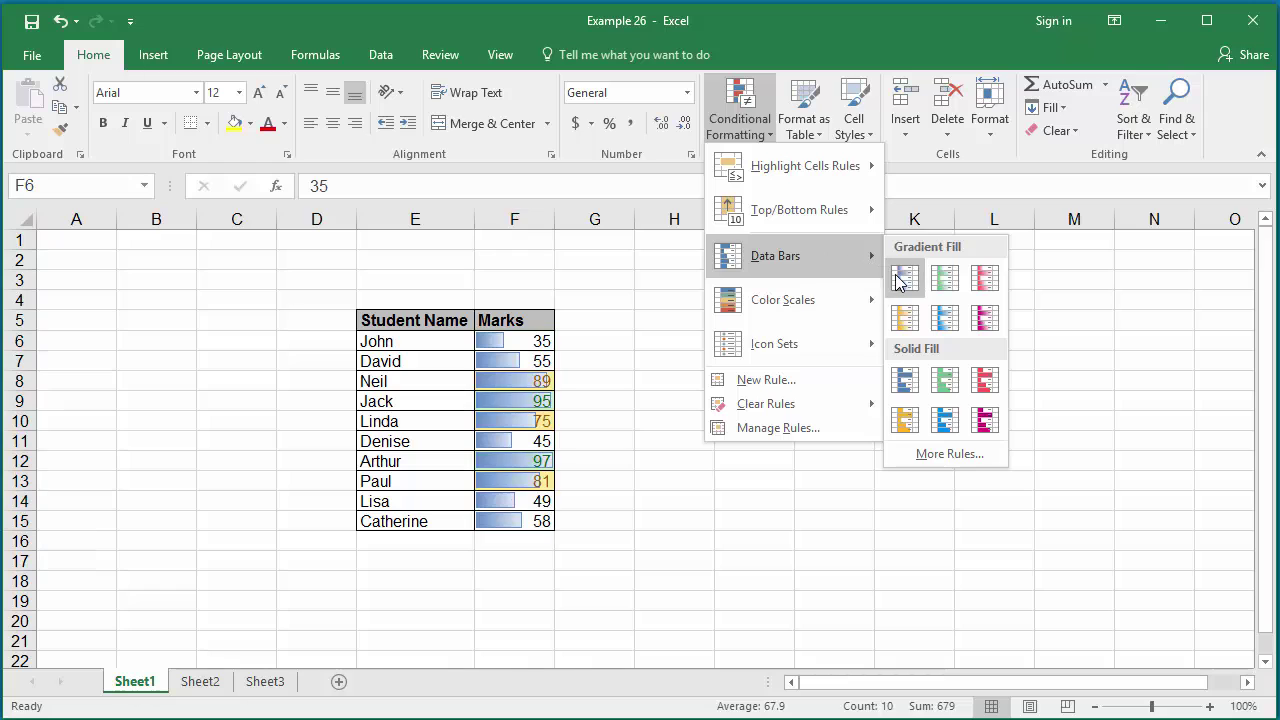
{"action": "left_click", "coordinate": [904, 280]}
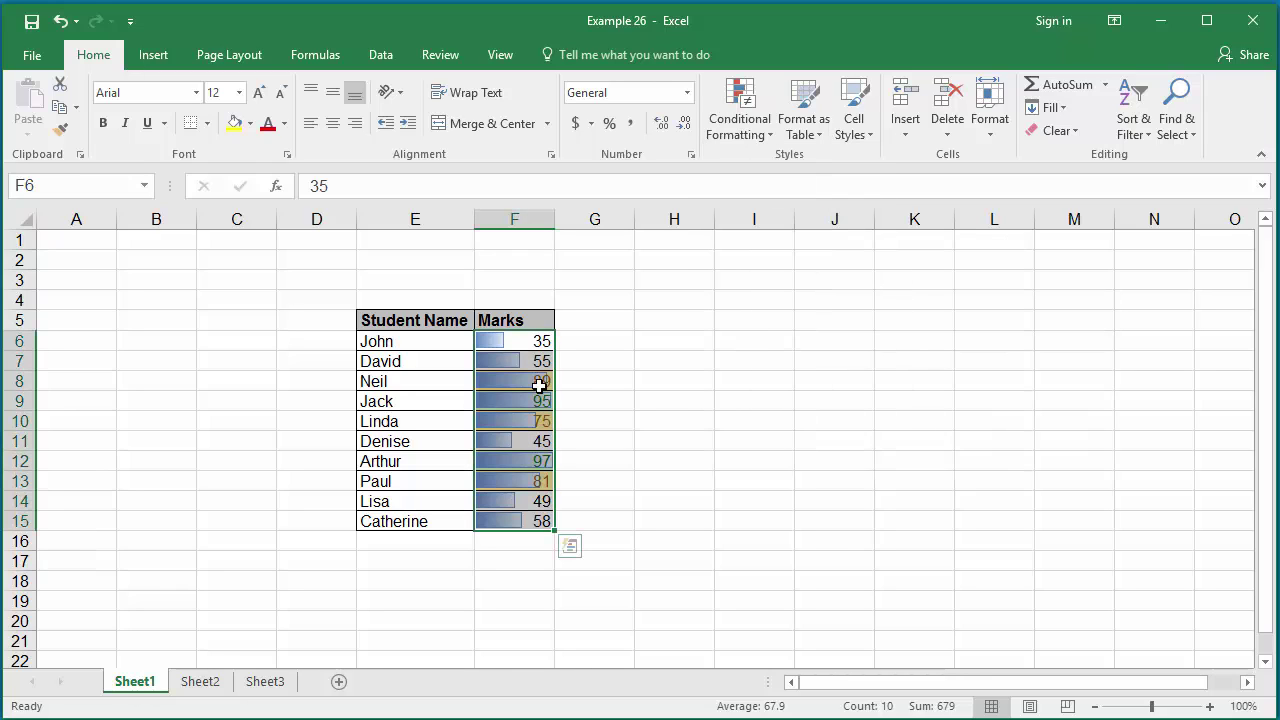
{"action": "left_click", "coordinate": [600, 379]}
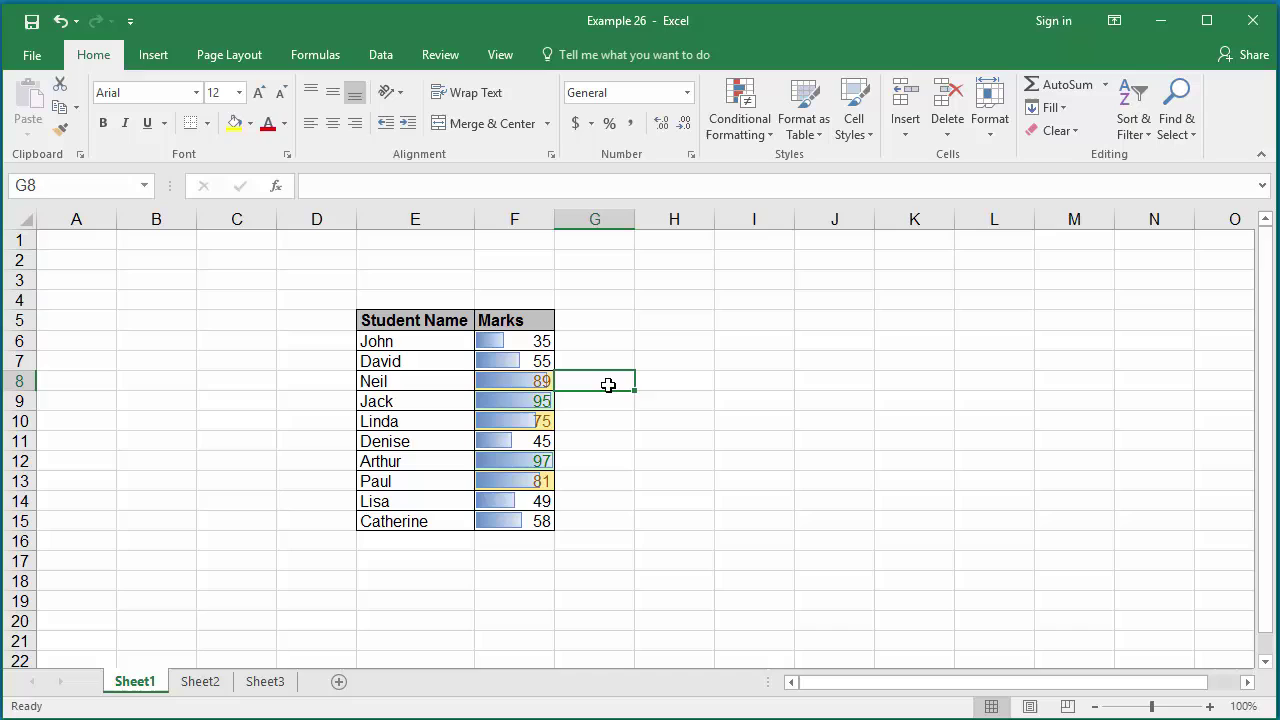